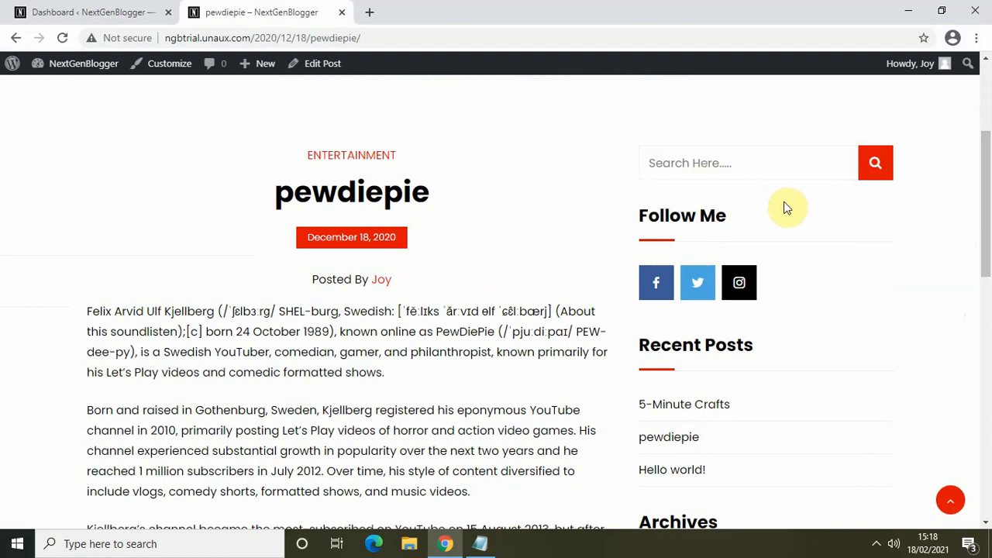
Look through the pewdiepie post down to its comment section and return to the site header
left_click_drag(989, 231, 987, 363)
scroll(990, 352, "down", 1)
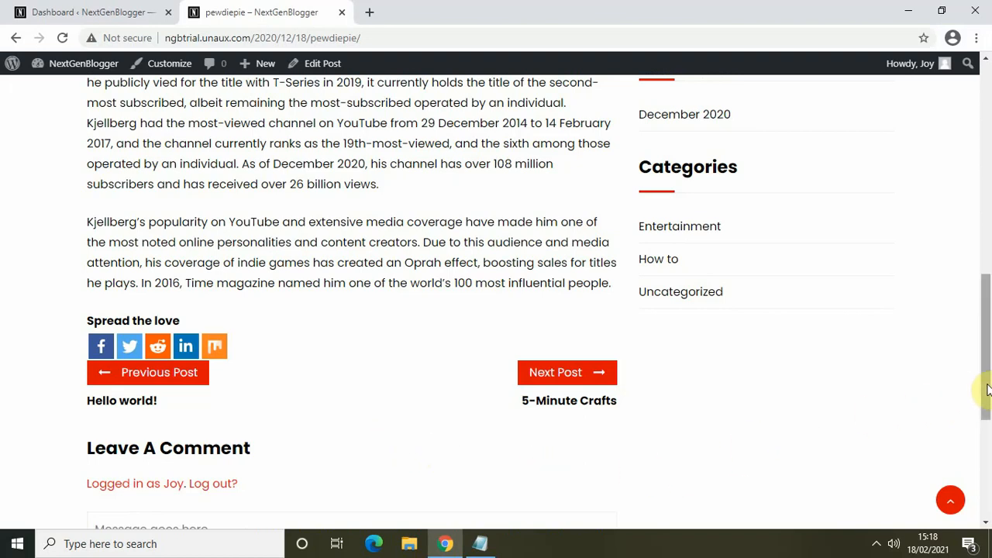
left_click_drag(987, 390, 983, 68)
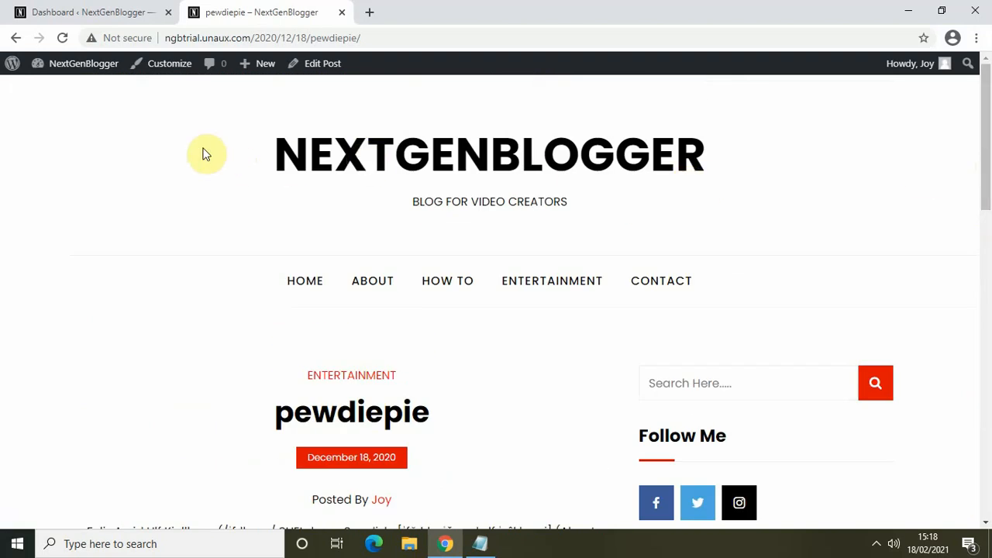
Open the user profile settings in the WordPress dashboard and check the account name shown on the pewdiepie post page
mouse_move(67, 64)
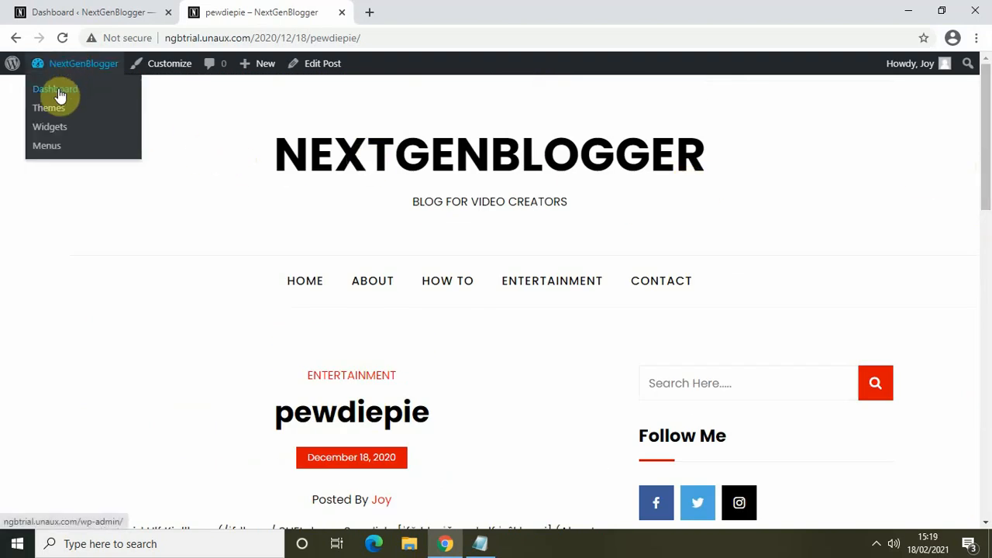
left_click(99, 11)
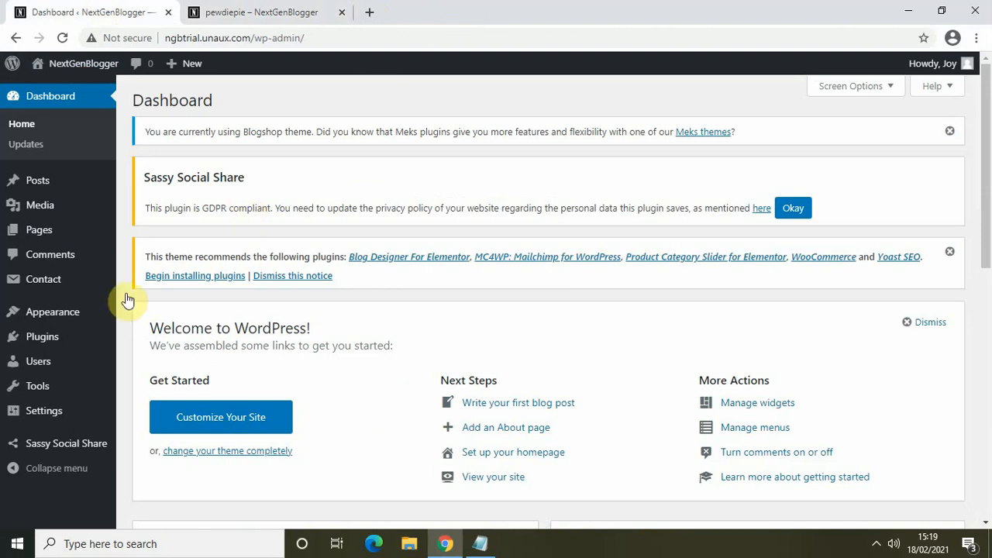
mouse_move(55, 371)
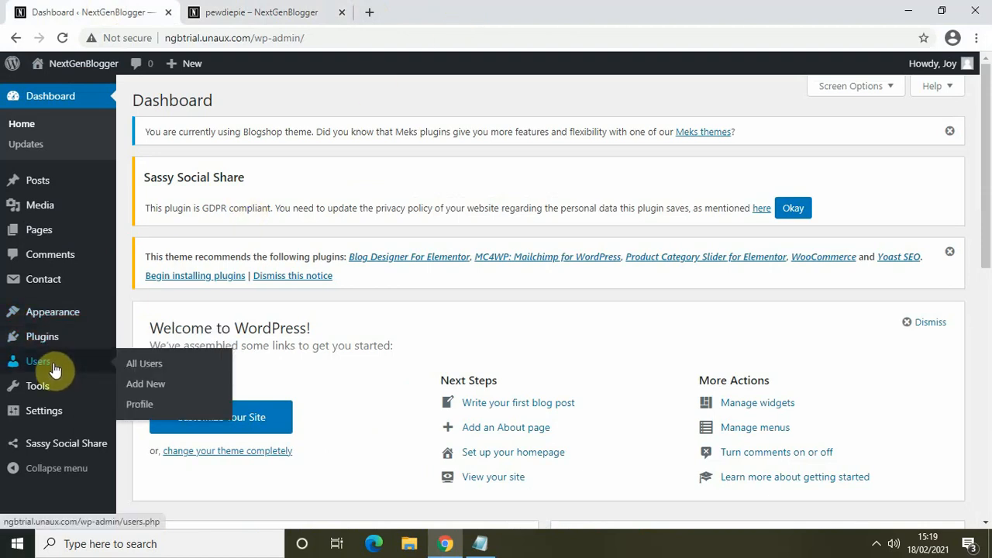
left_click(139, 409)
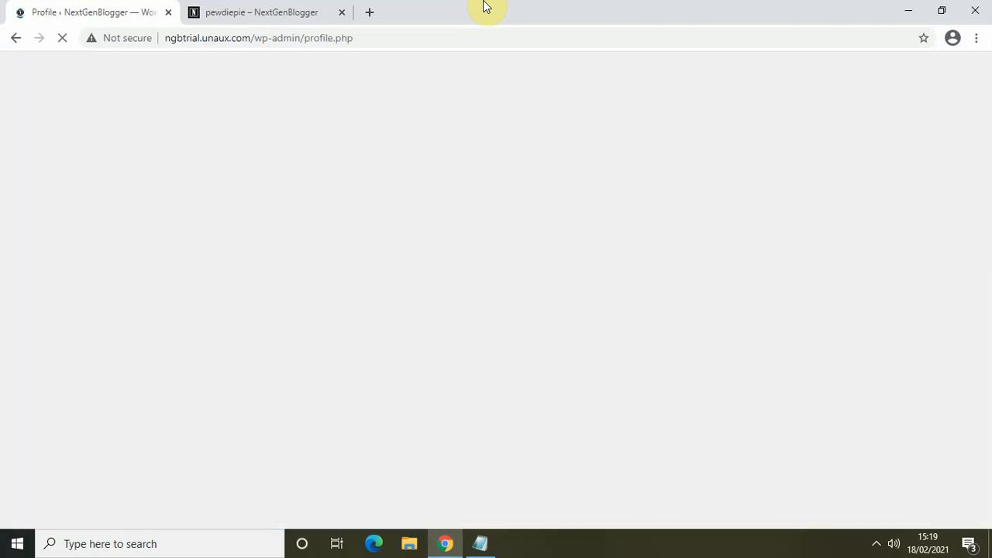
left_click(226, 11)
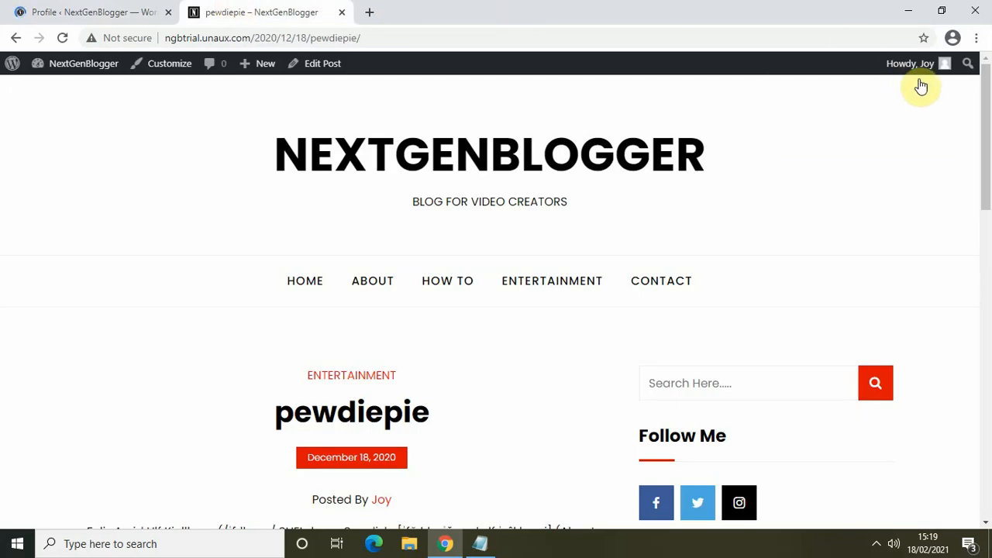
mouse_move(925, 71)
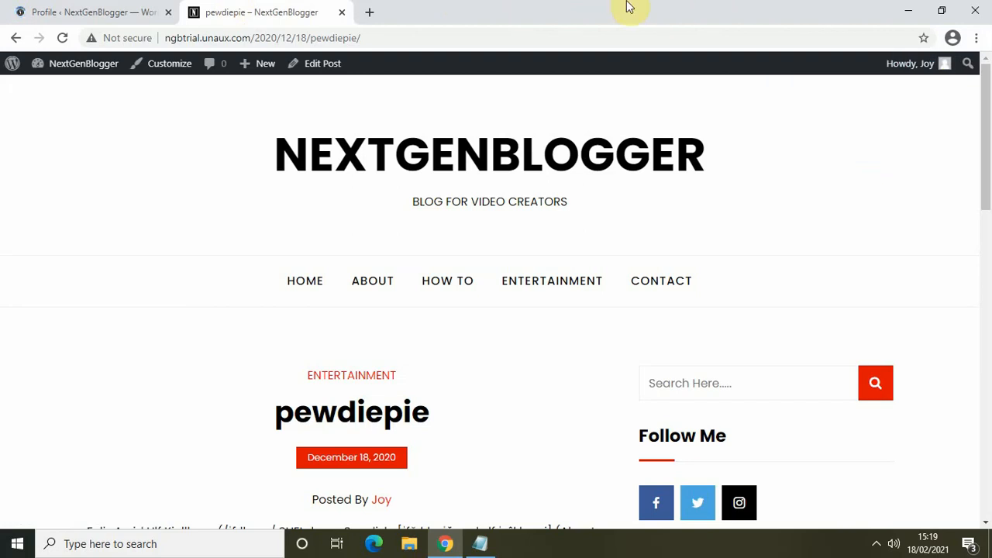
Set the profile's first name to NextGenBlogger and choose NextGenBlogger as the publicly displayed name
left_click(76, 8)
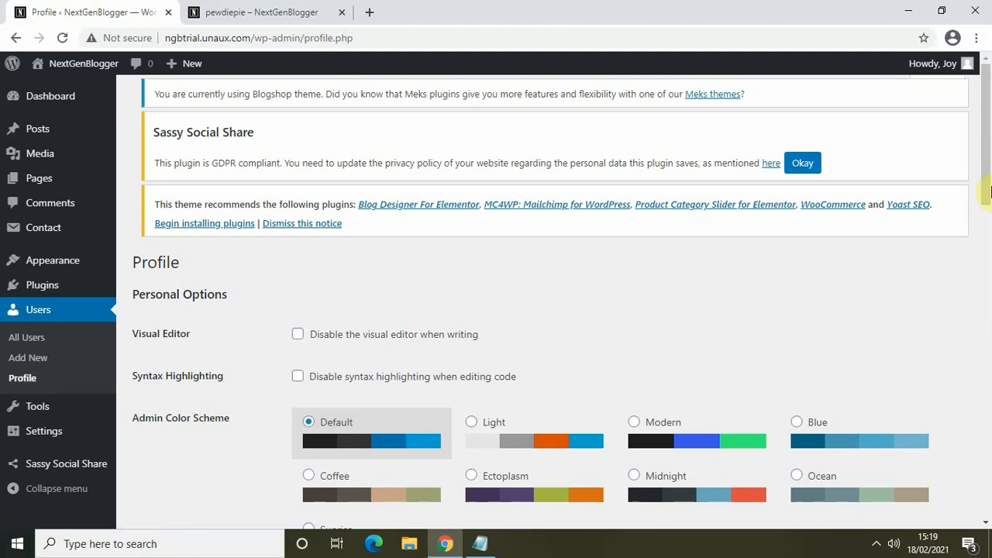
left_click_drag(988, 173, 986, 327)
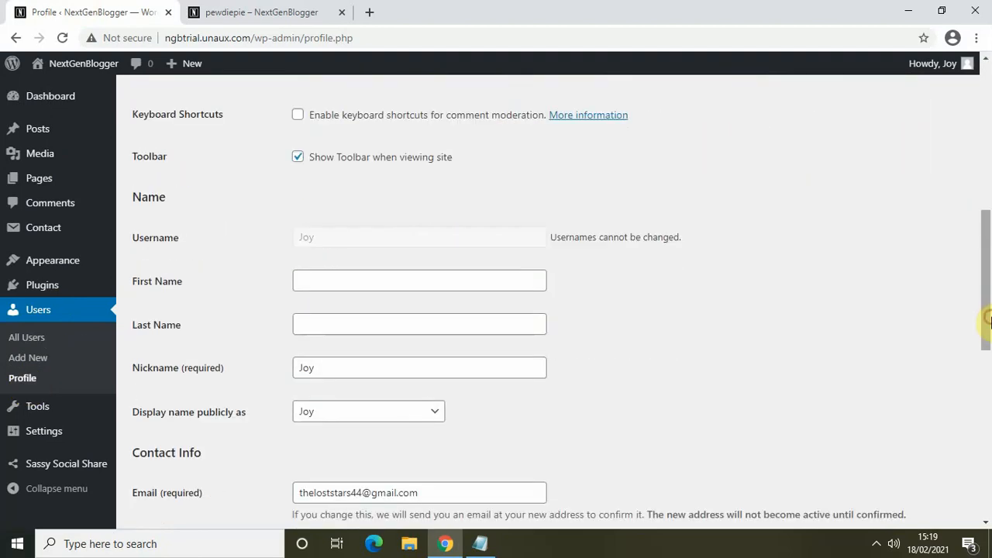
left_click(338, 279)
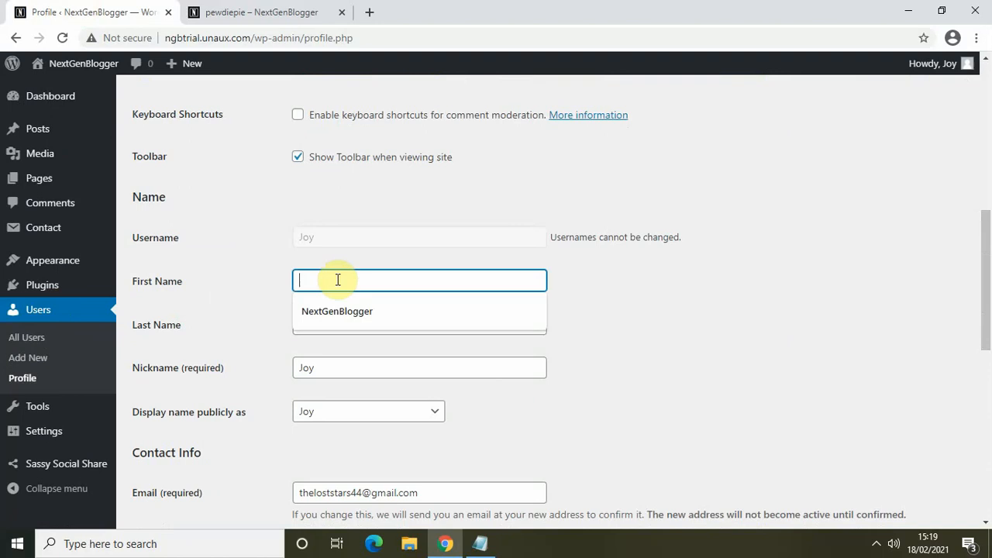
left_click(344, 311)
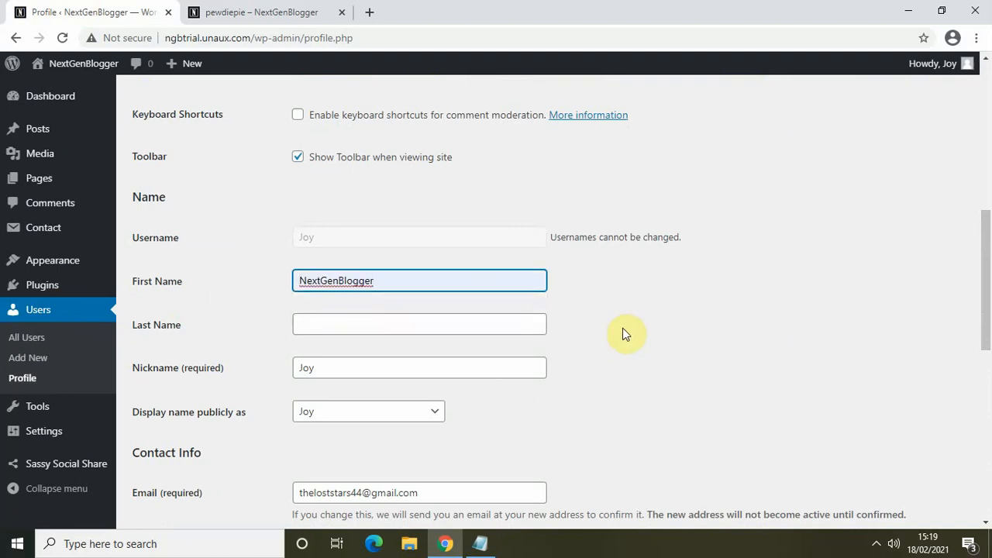
scroll(986, 328, "down", 2)
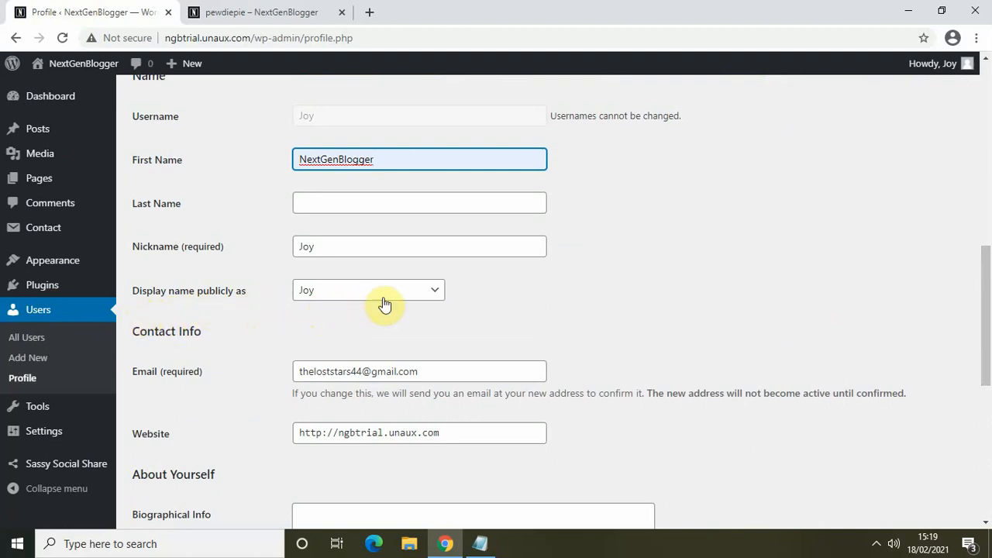
left_click(410, 296)
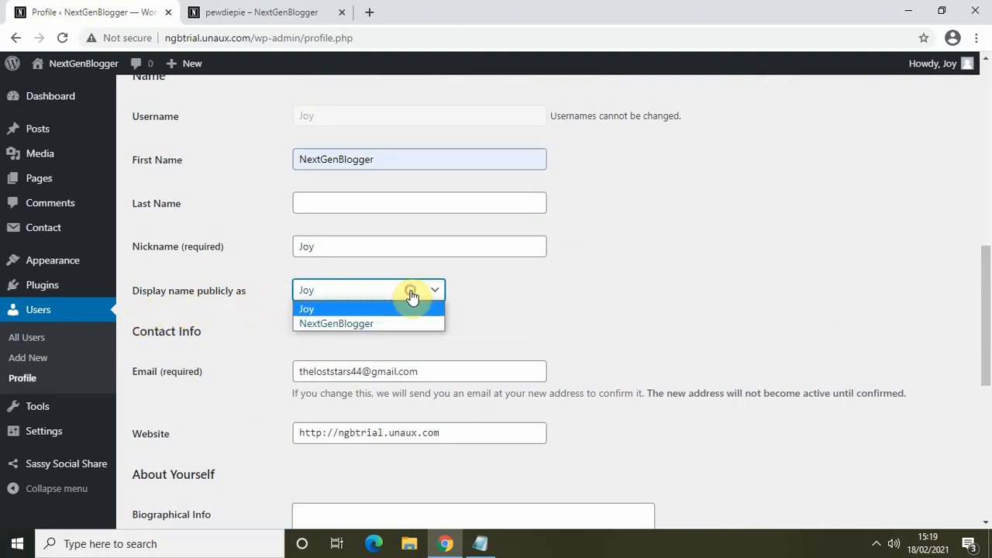
left_click(373, 323)
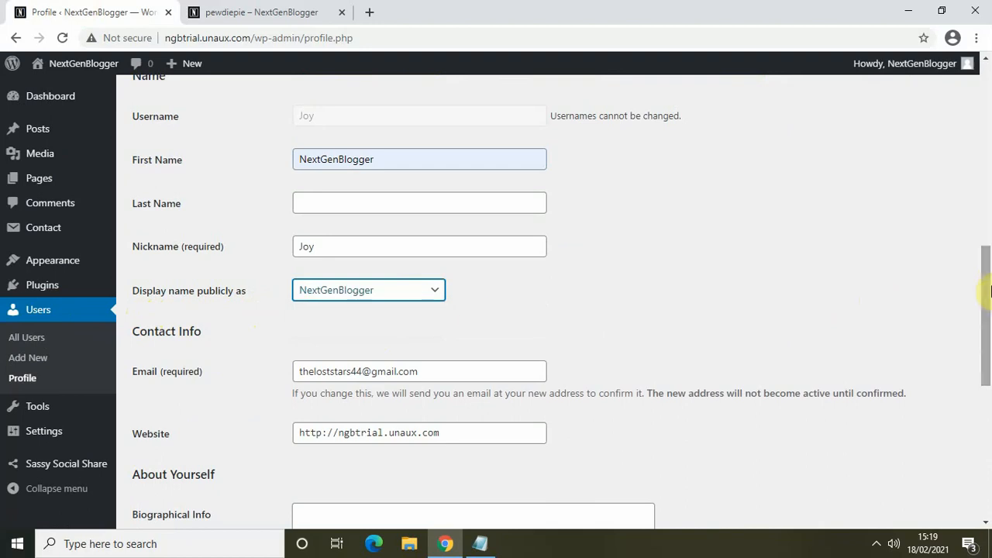
Copy "NextGenBlogger is a blog for video creators helping them create their perfect video." from Notepad into the profile's Biographical Info
left_click_drag(990, 290, 989, 355)
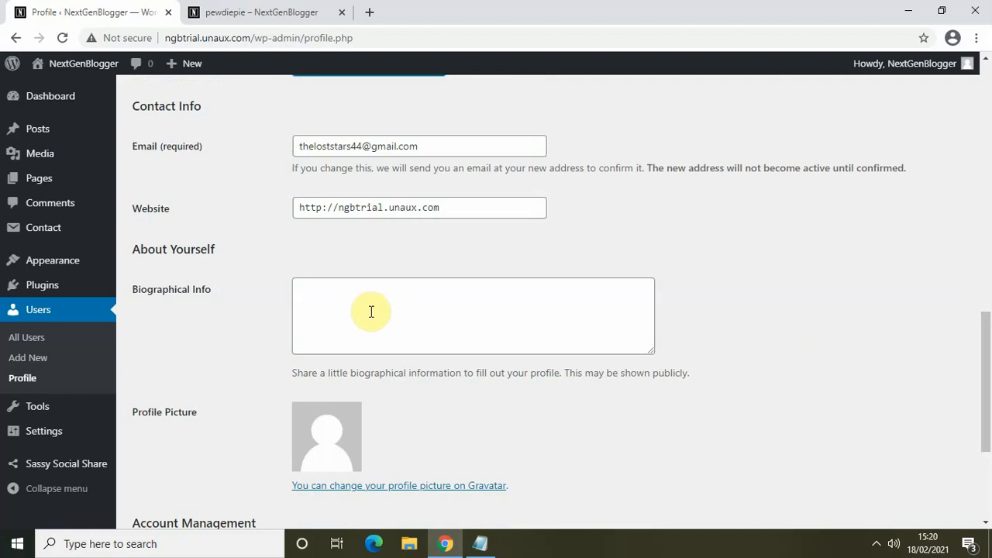
left_click(487, 544)
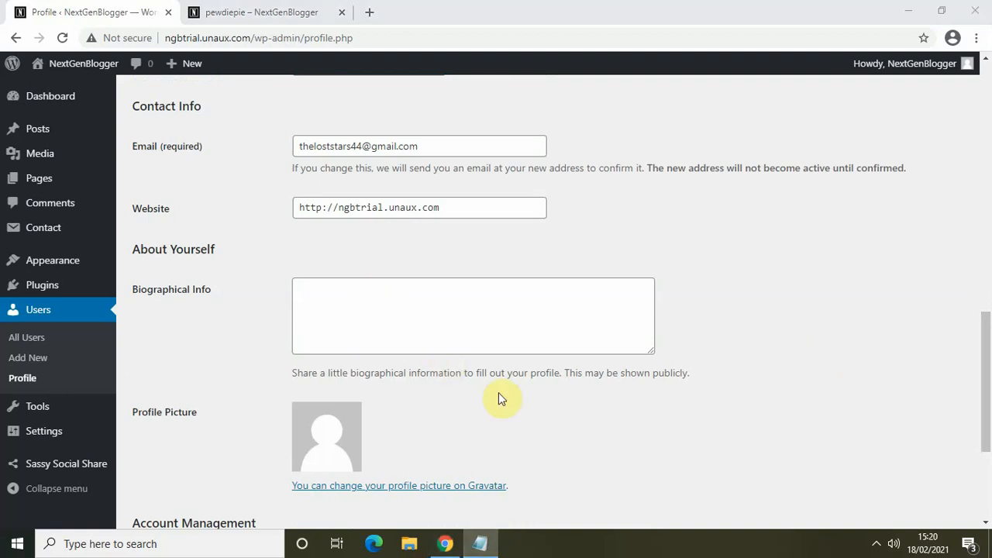
left_click(543, 166)
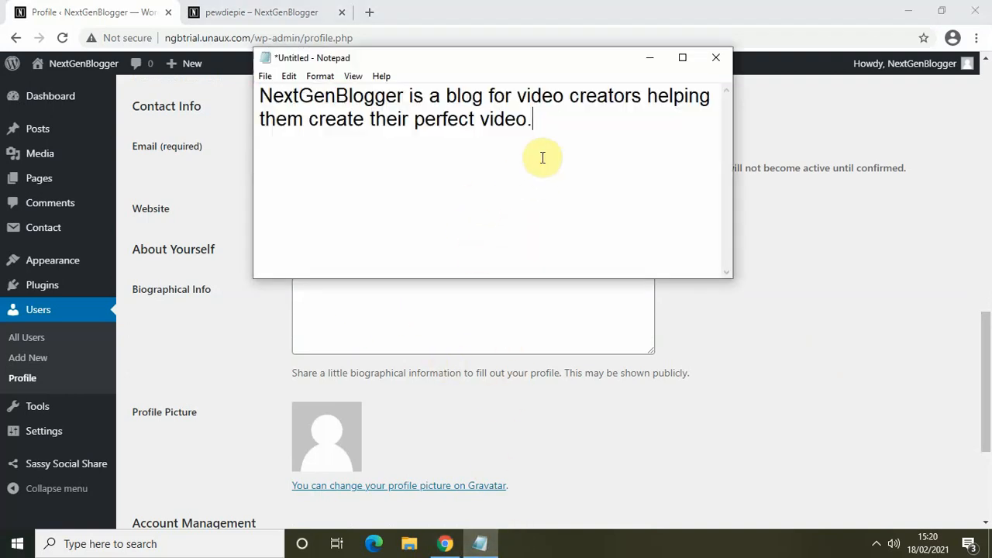
left_click(543, 135)
left_click_drag(543, 136, 235, 105)
key("ctrl+c")
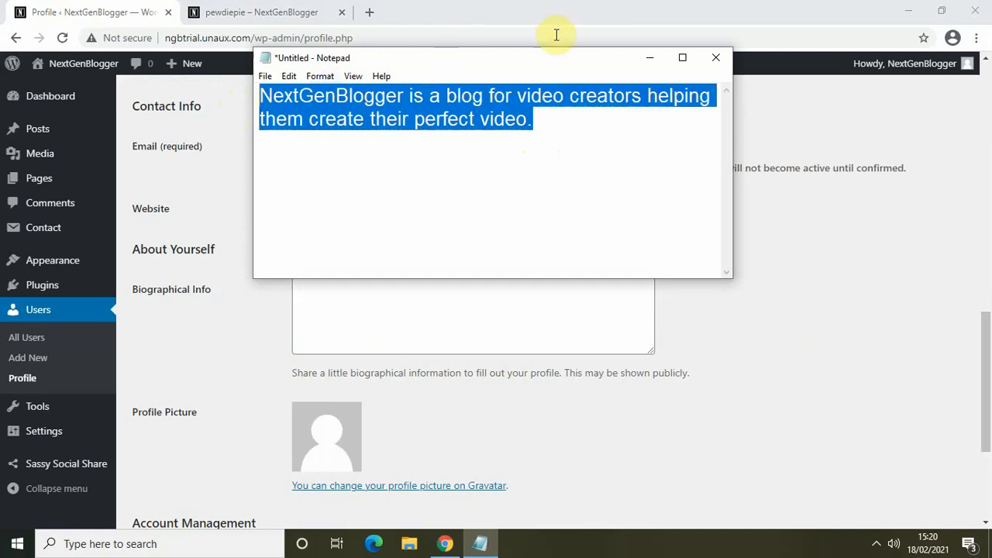
left_click(655, 62)
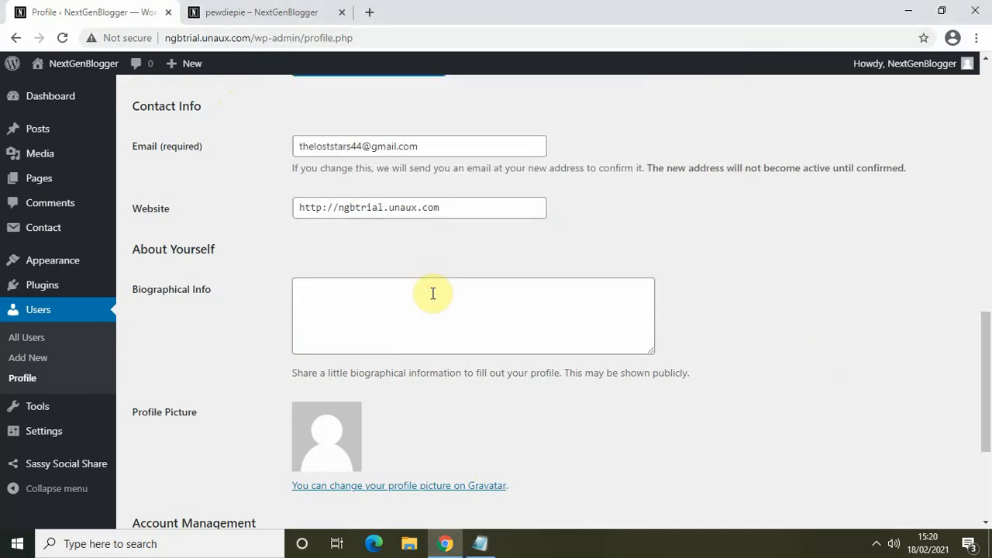
left_click(432, 293)
key("ctrl+v")
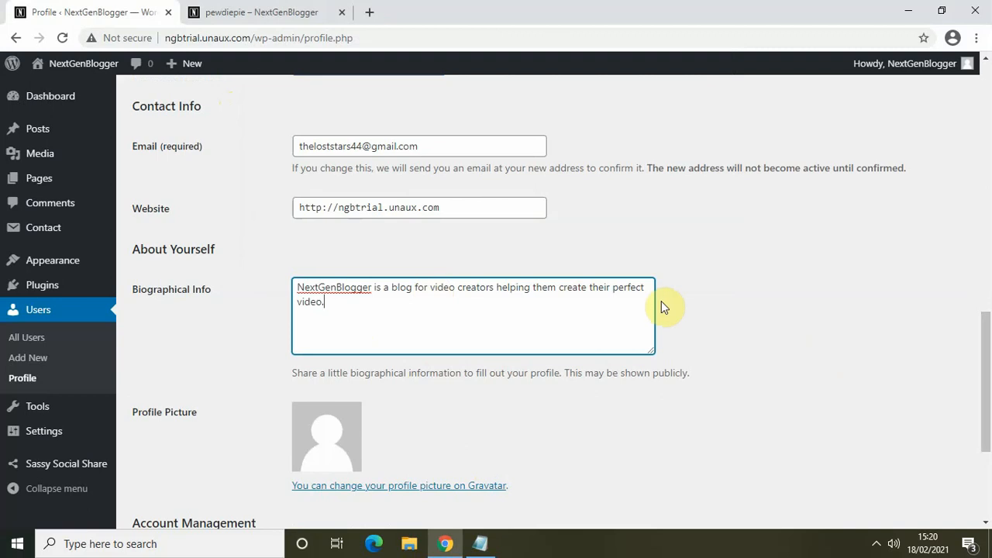
Review the remaining profile picture and account management settings, and save the updated profile
left_click(971, 338)
left_click_drag(991, 339, 990, 365)
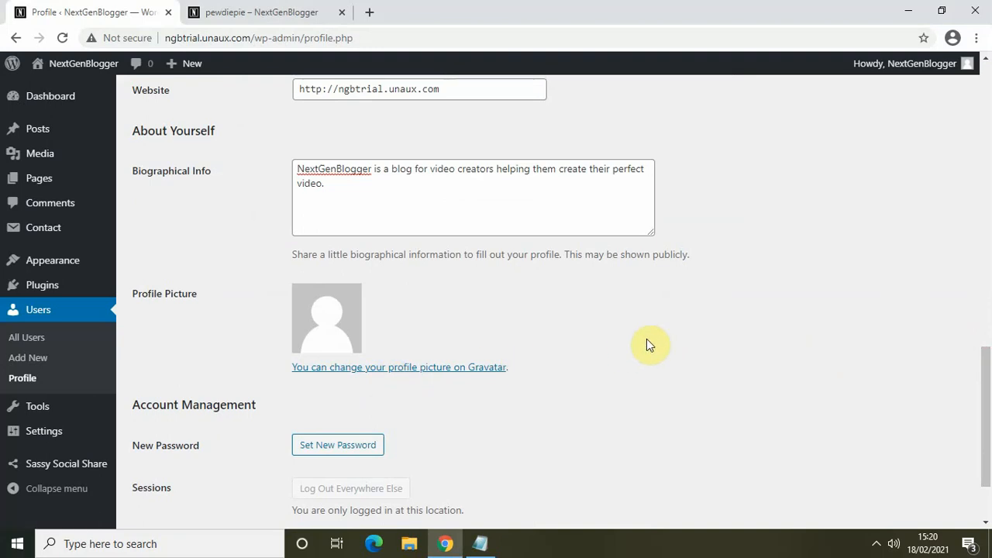
scroll(986, 396, "down", 1)
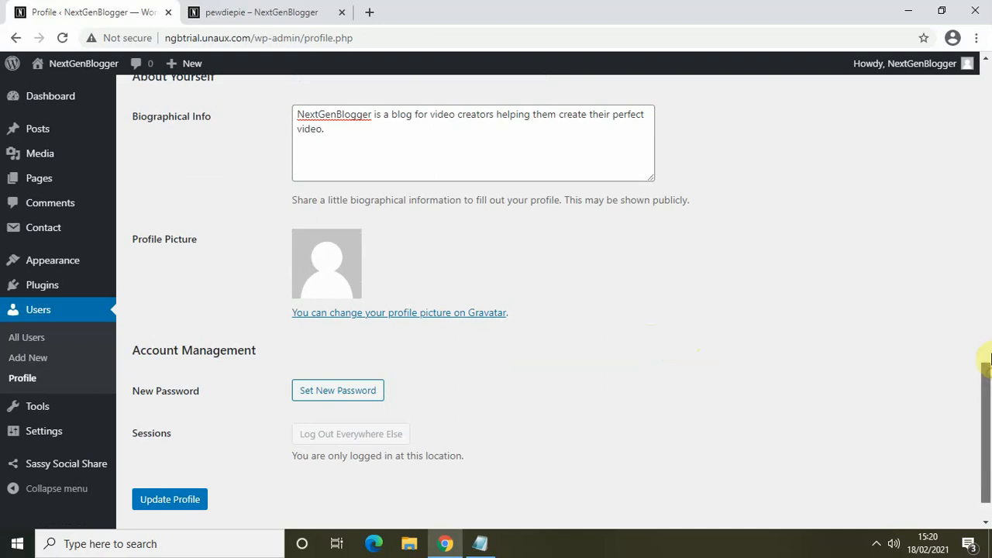
left_click_drag(985, 354, 988, 388)
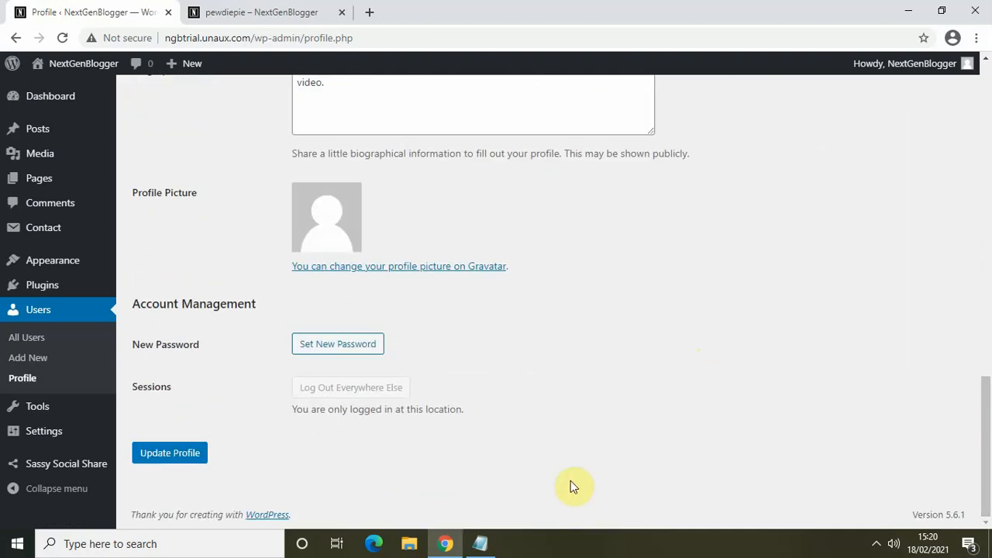
left_click(171, 457)
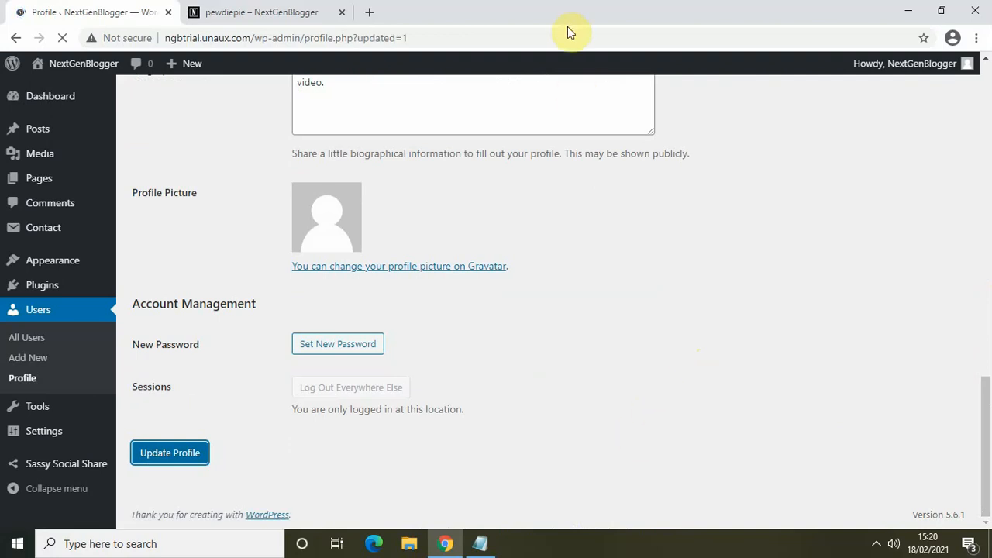
Reload the pewdiepie post and check the author name in its byline and comment section
left_click(249, 9)
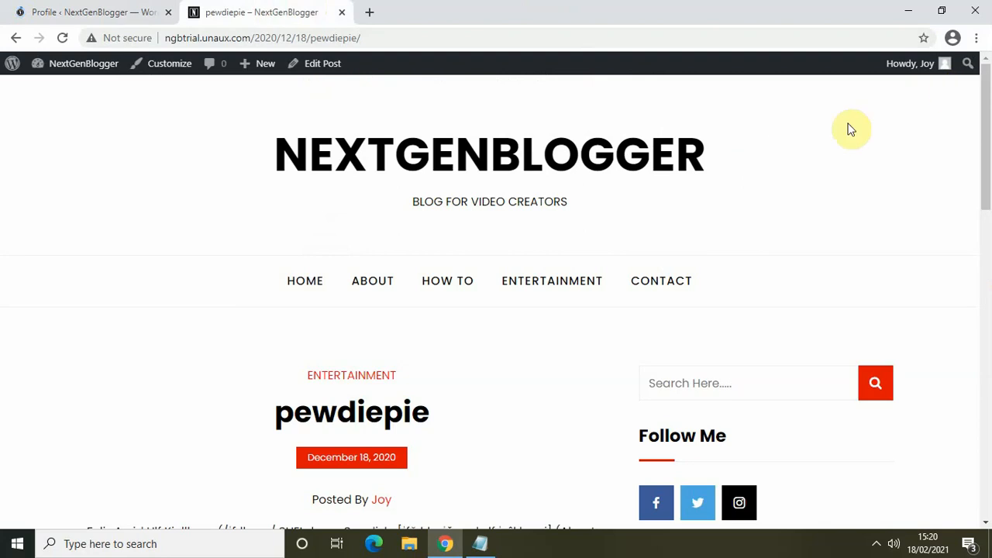
left_click(62, 38)
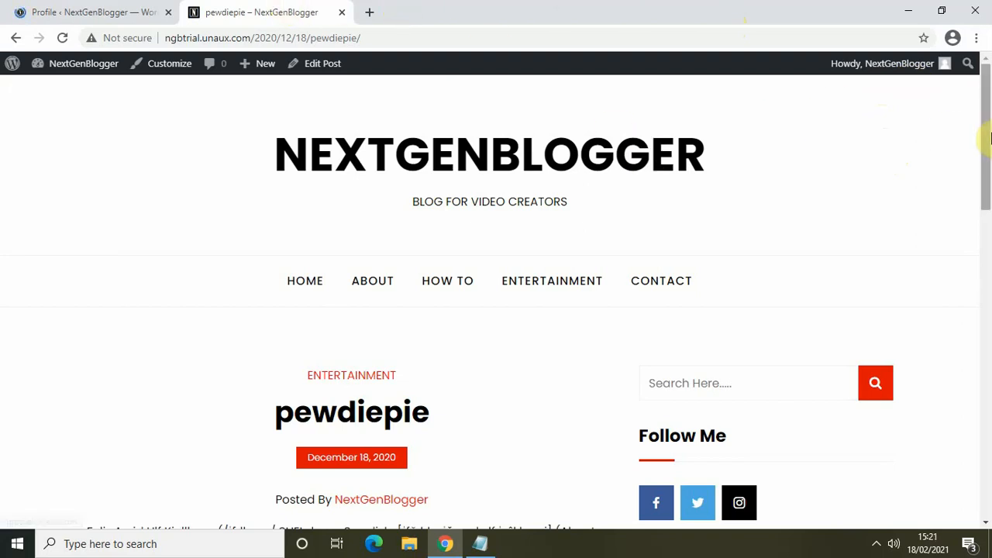
scroll(986, 195, "down", 3)
left_click_drag(985, 190, 903, 383)
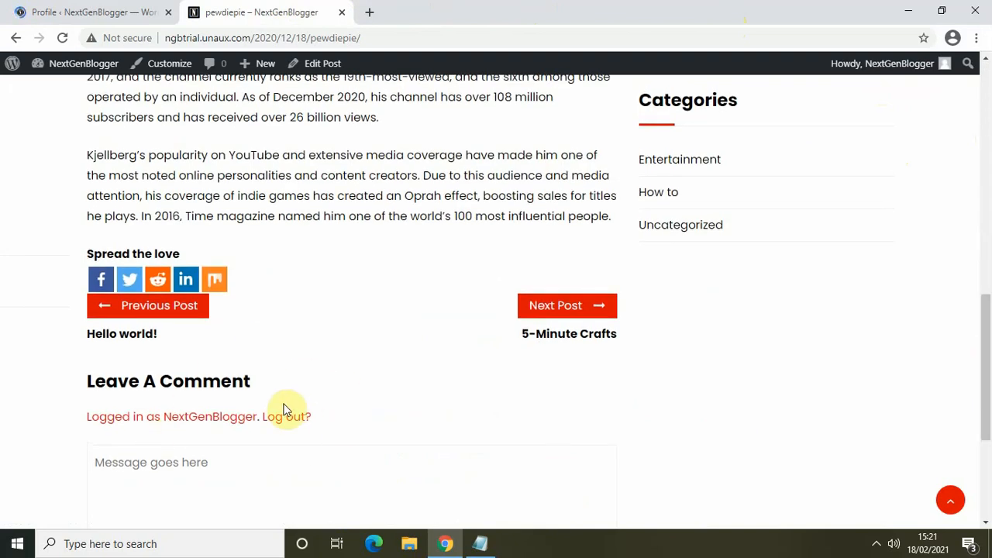
Search the plugins available to add for "Author bio box" and install the Author Bio Box plugin by claudiosanches
left_click(88, 8)
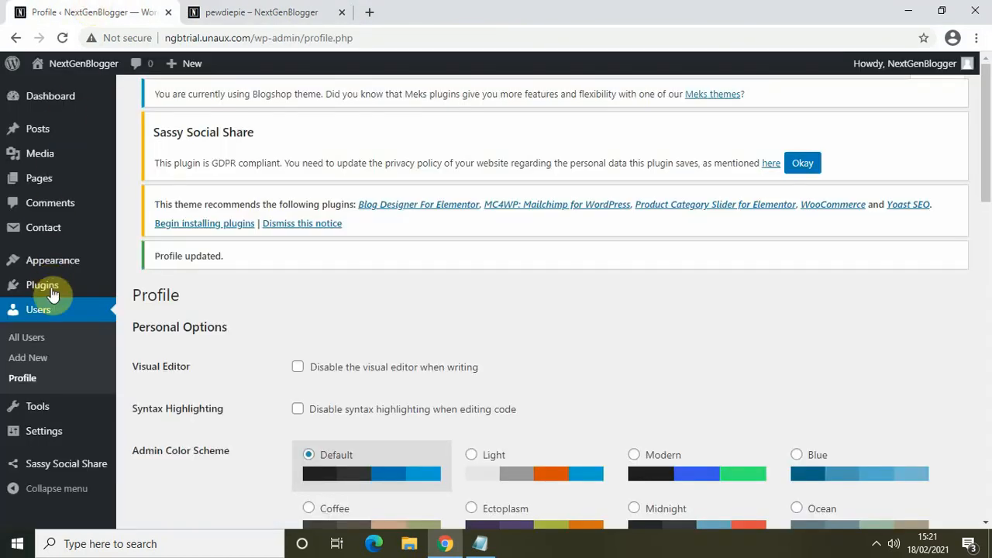
mouse_move(52, 296)
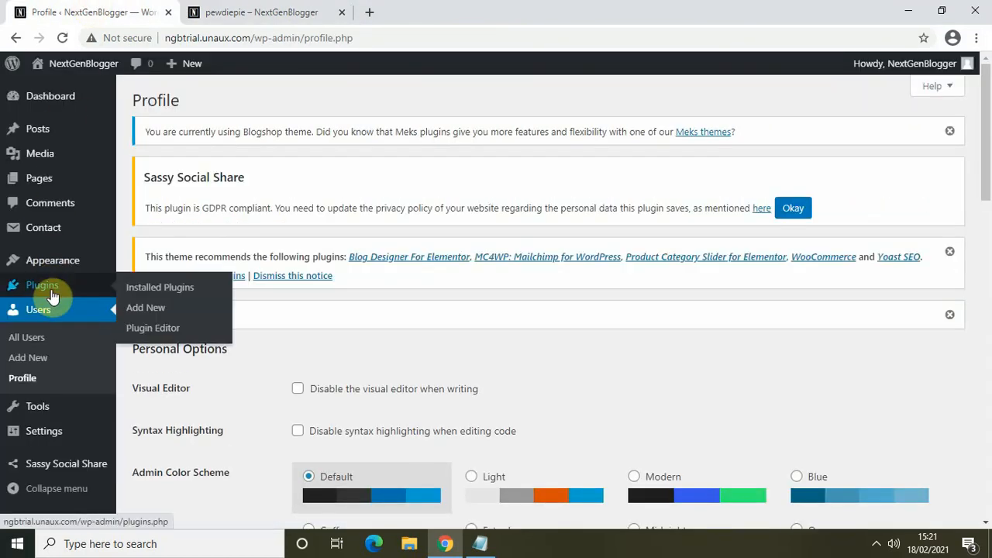
left_click(157, 314)
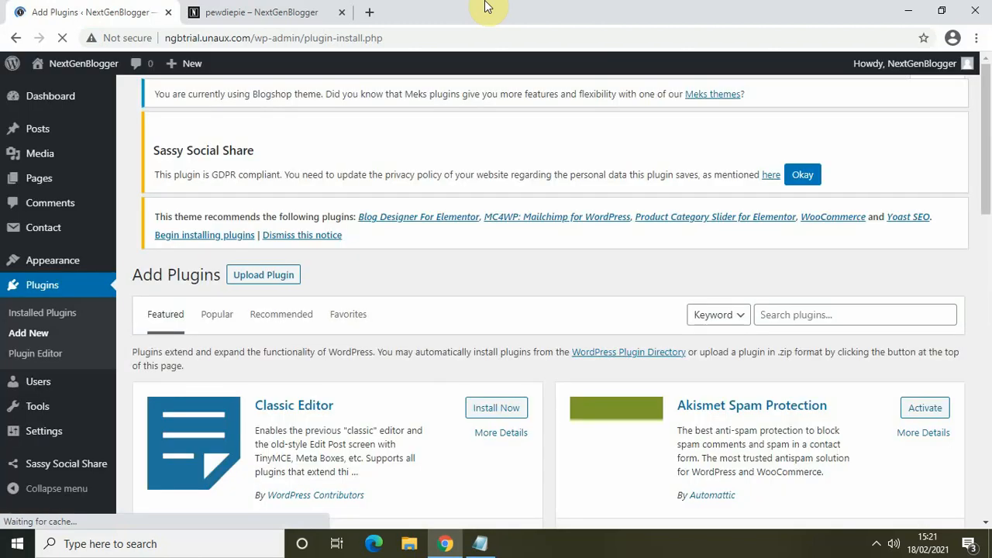
left_click(799, 313)
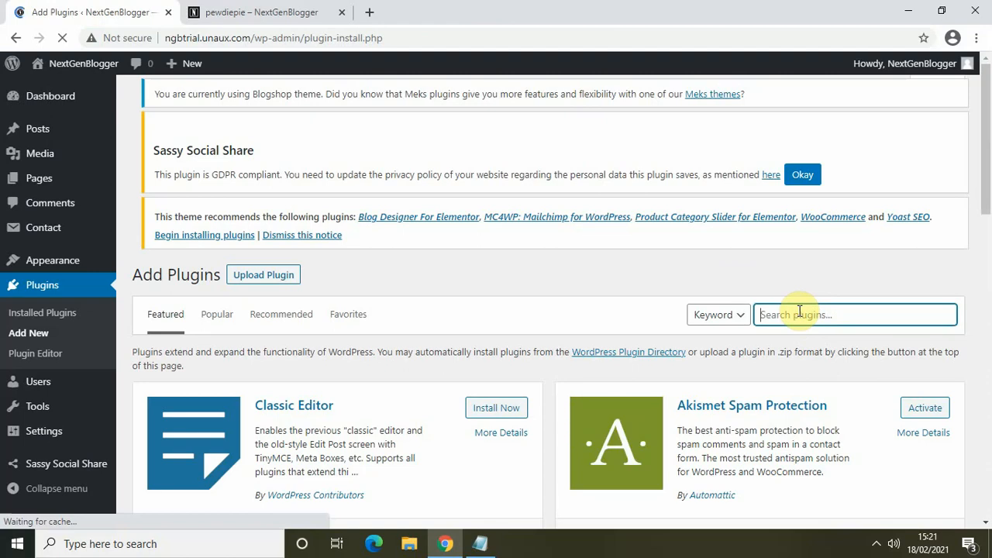
type("Author bio box")
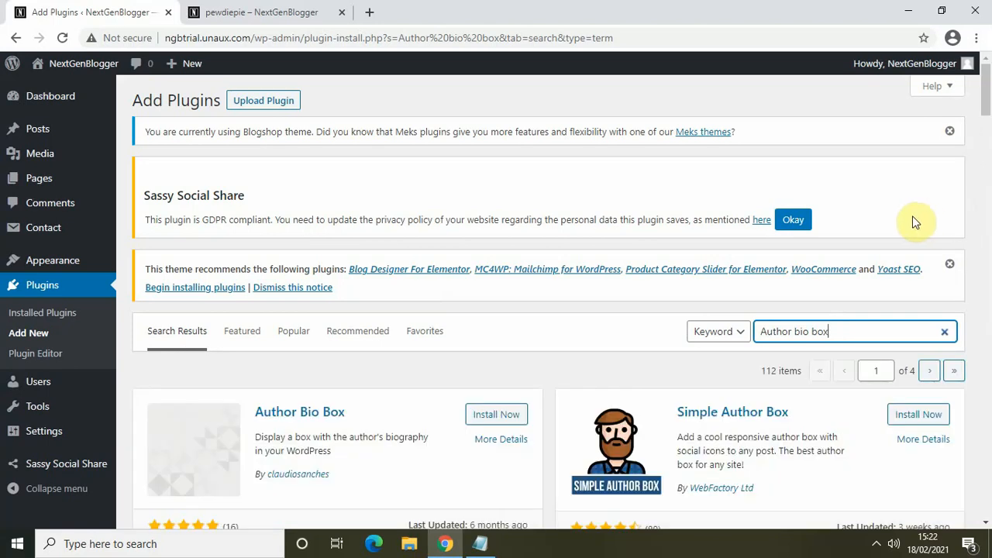
scroll(847, 137, "down", 3)
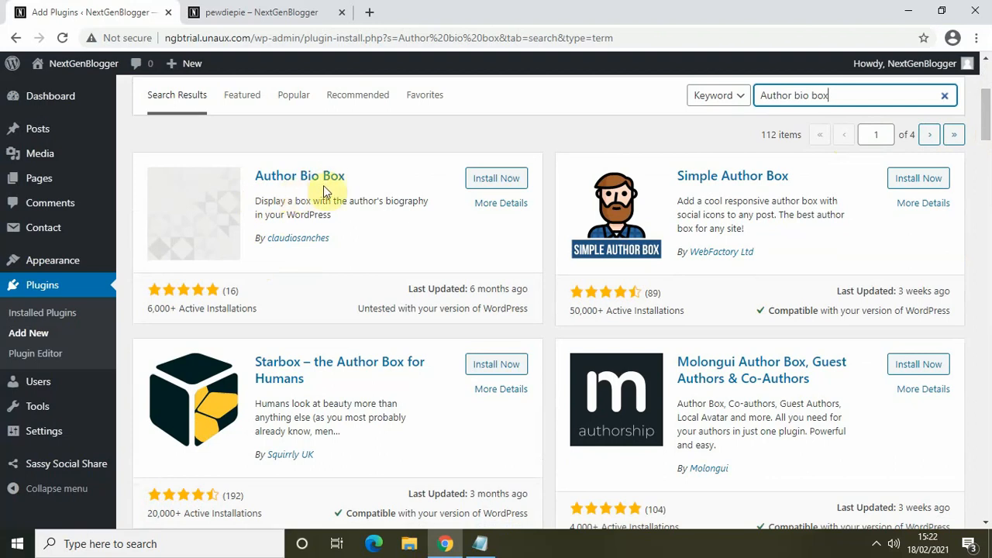
left_click(484, 186)
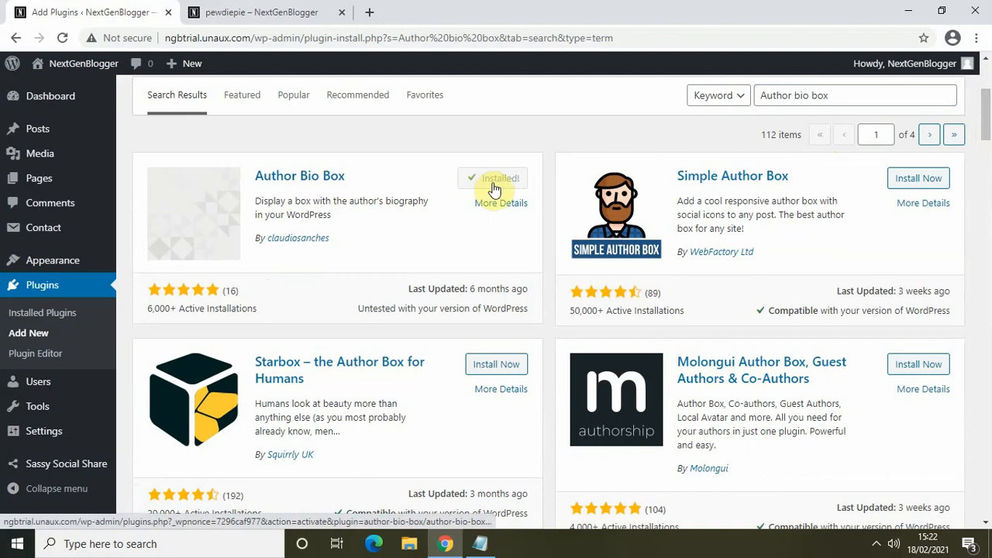
Activate the Author Bio Box plugin and, in its settings, set the box to display Only in Posts
left_click(496, 182)
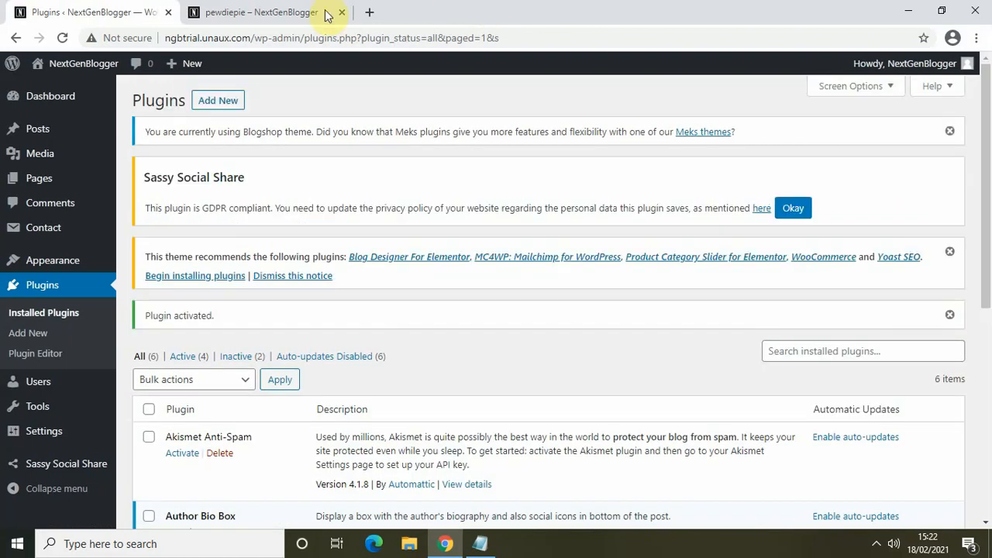
mouse_move(46, 434)
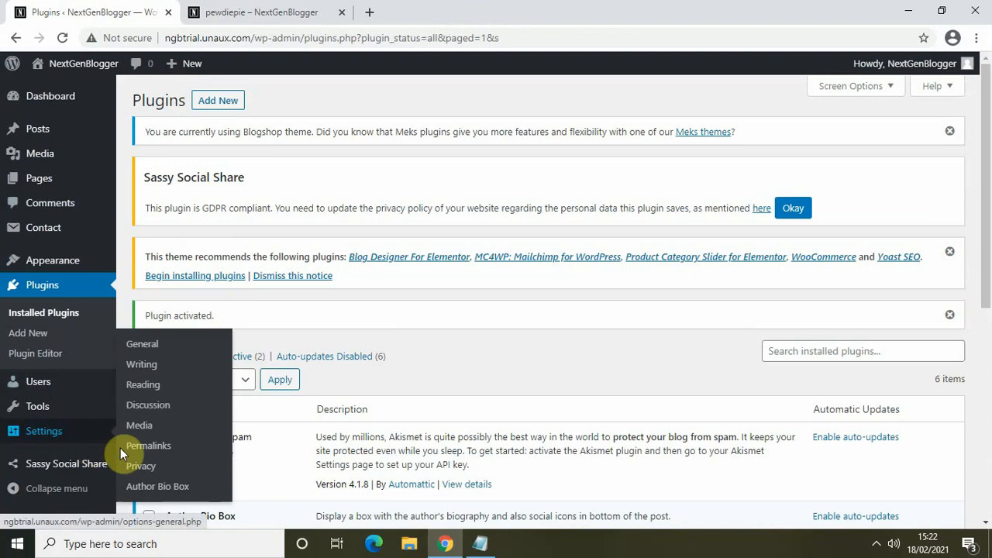
left_click(171, 489)
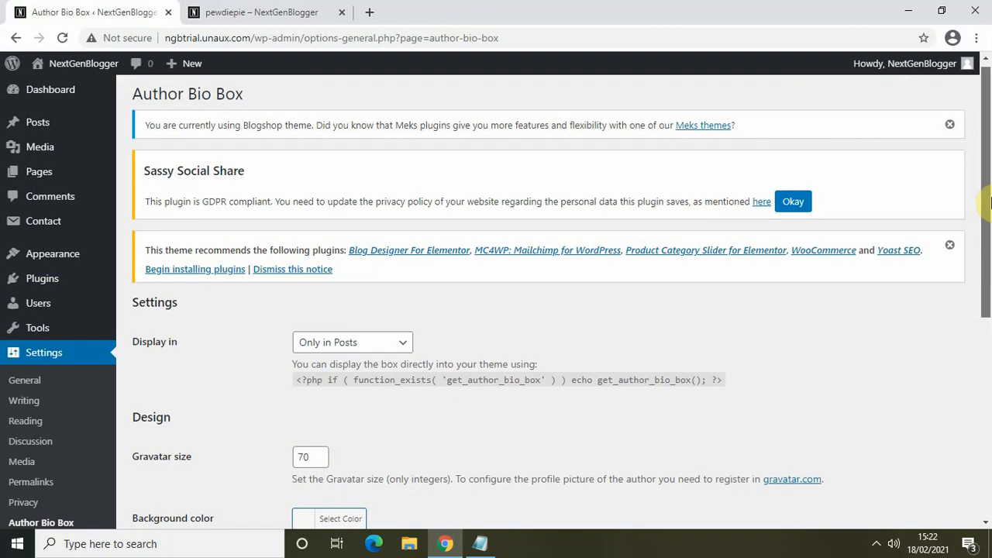
scroll(562, 343, "down", 2)
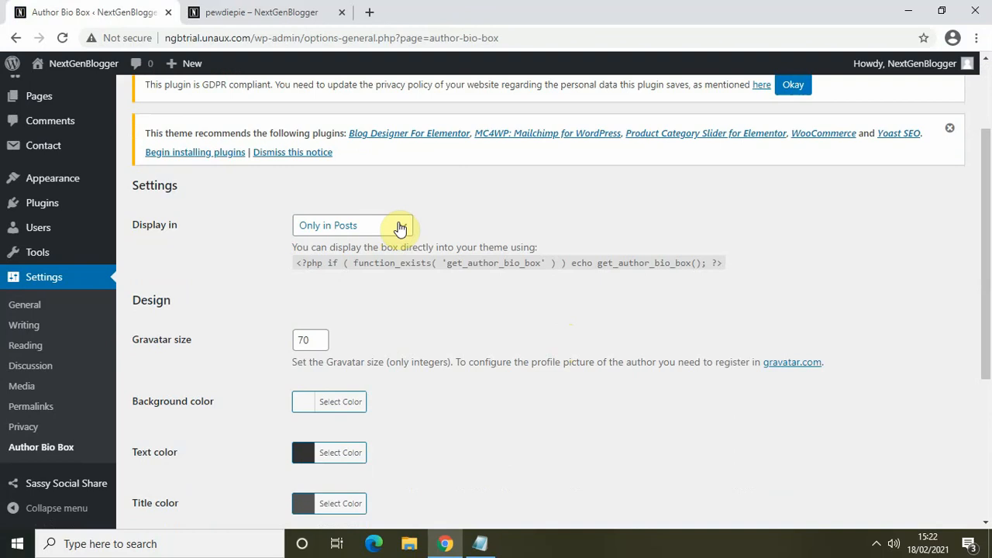
left_click(400, 228)
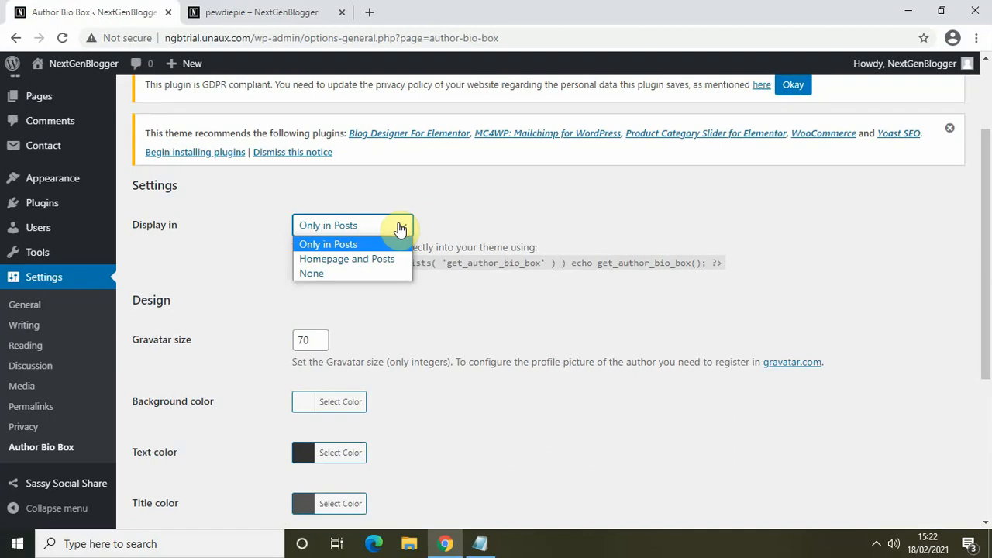
left_click(359, 245)
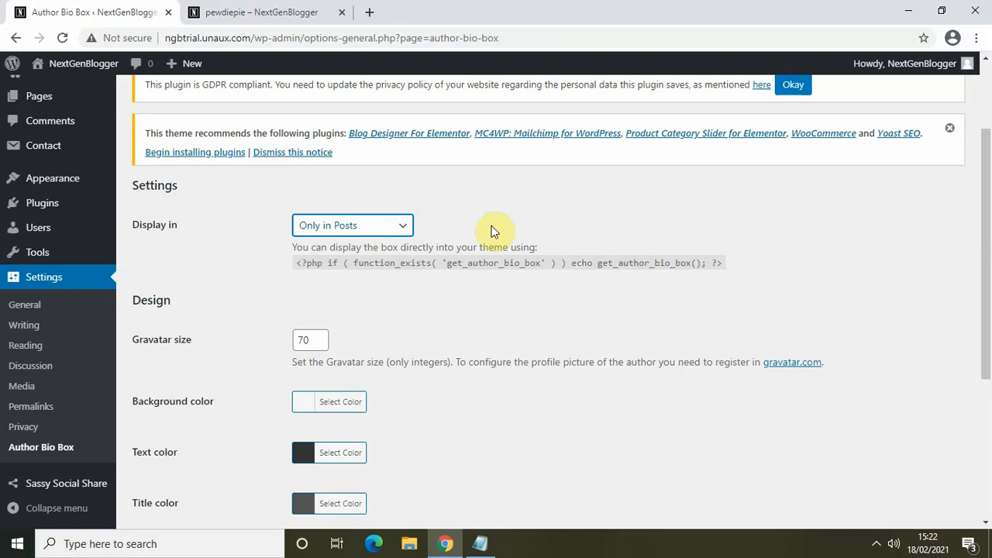
Set the author box's background color to white (#ffffff)
left_click_drag(988, 255, 986, 380)
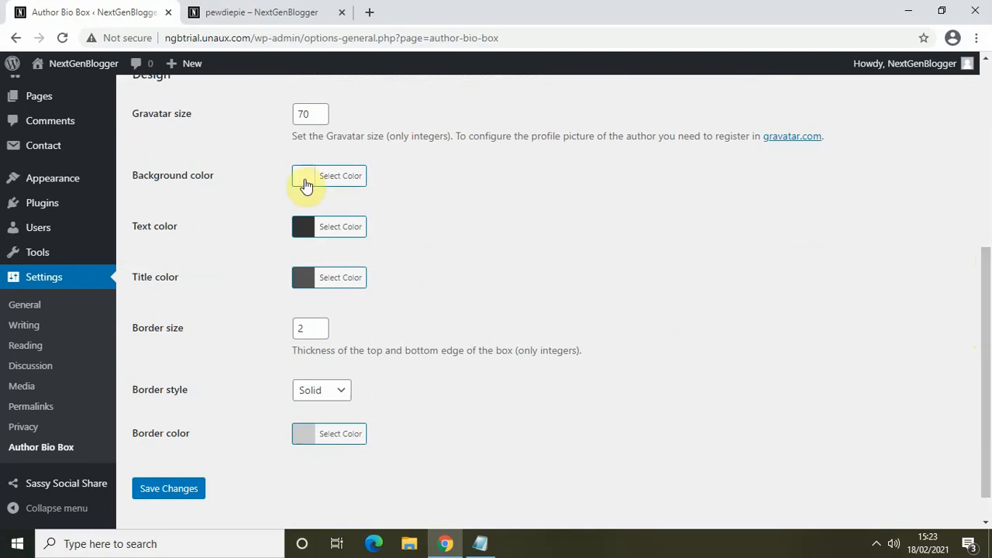
left_click(306, 186)
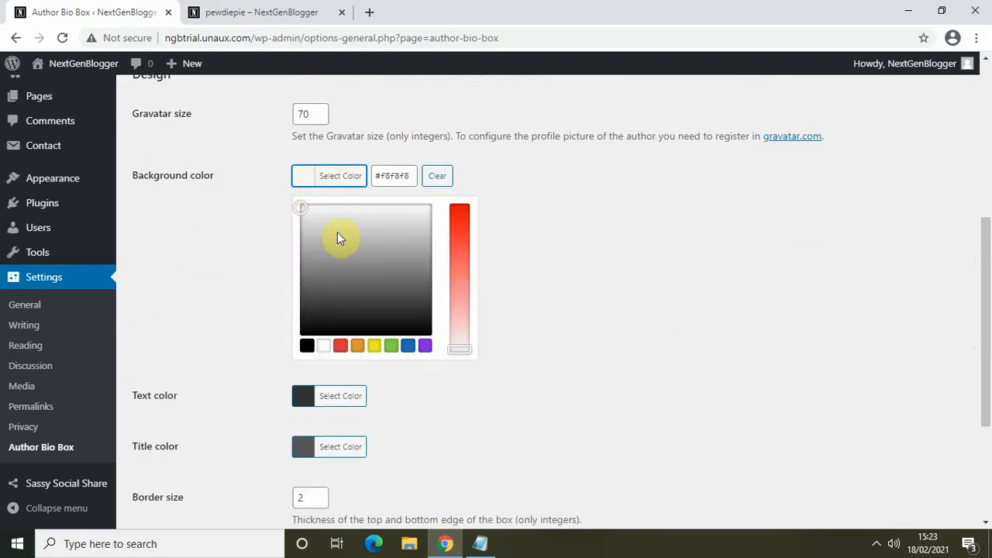
left_click_drag(316, 231, 259, 160)
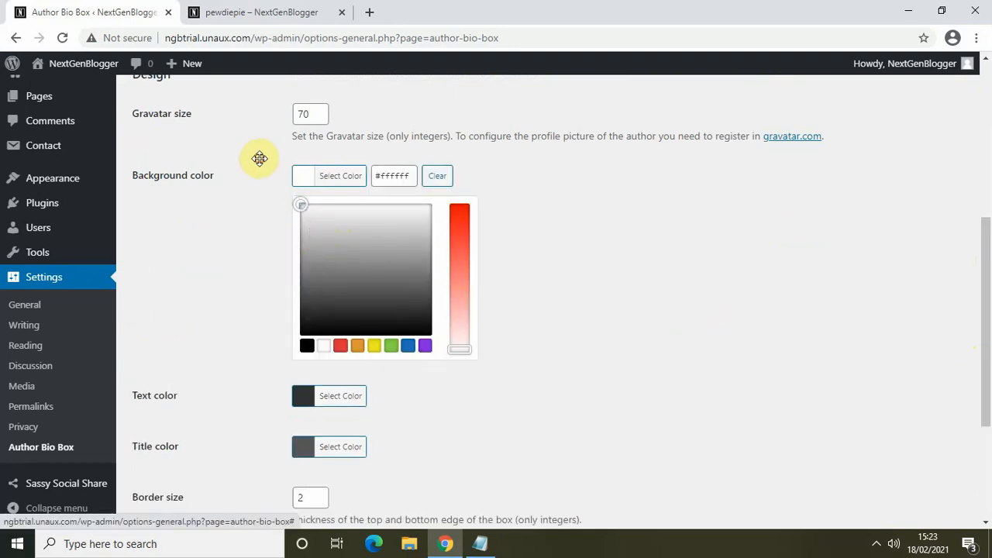
left_click(259, 160)
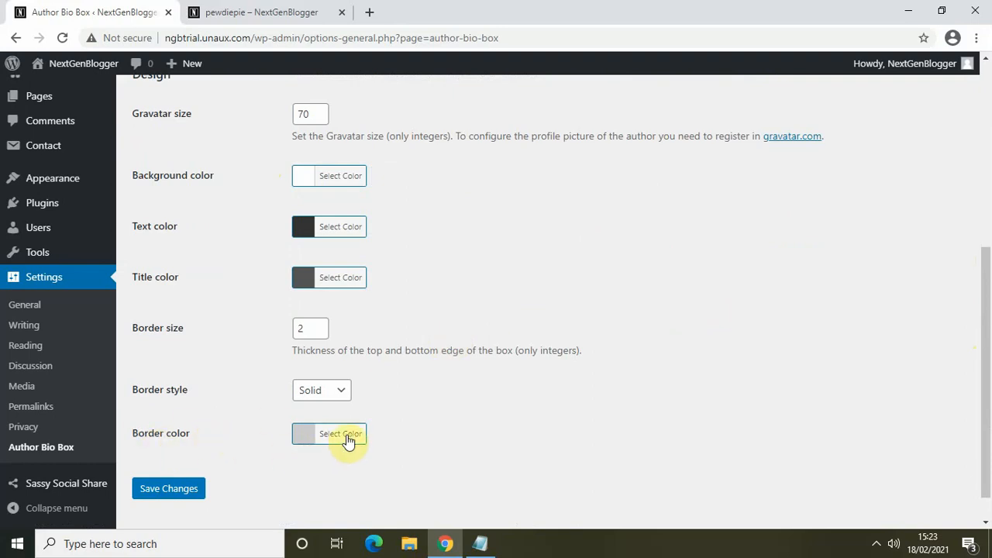
Set the author box's border color to white and save the Author Bio Box settings
left_click(347, 438)
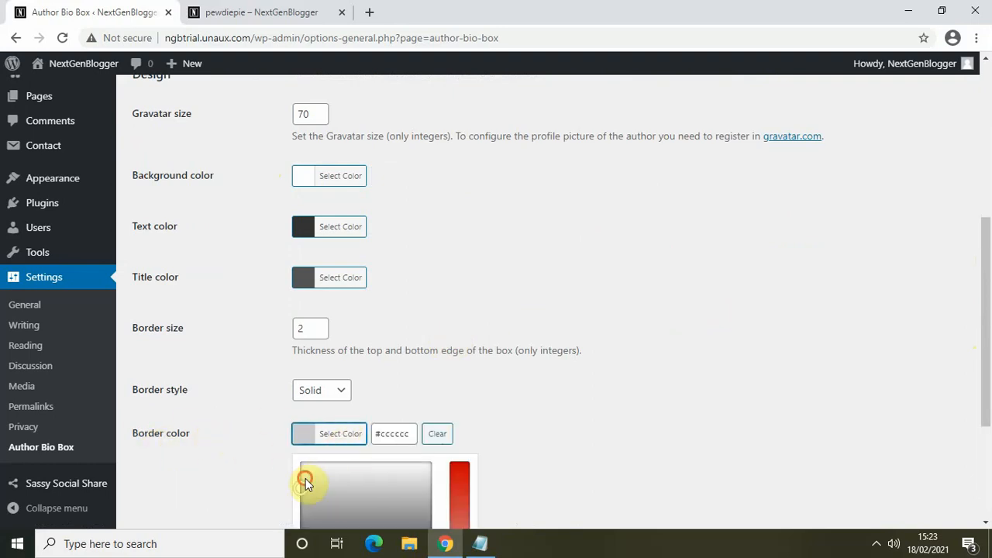
left_click(306, 478)
left_click(341, 433)
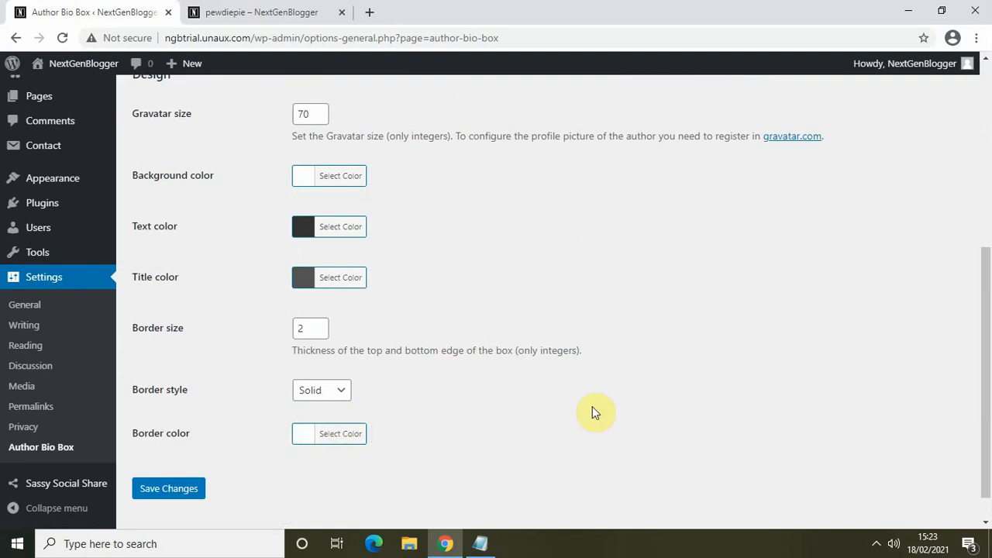
left_click(177, 491)
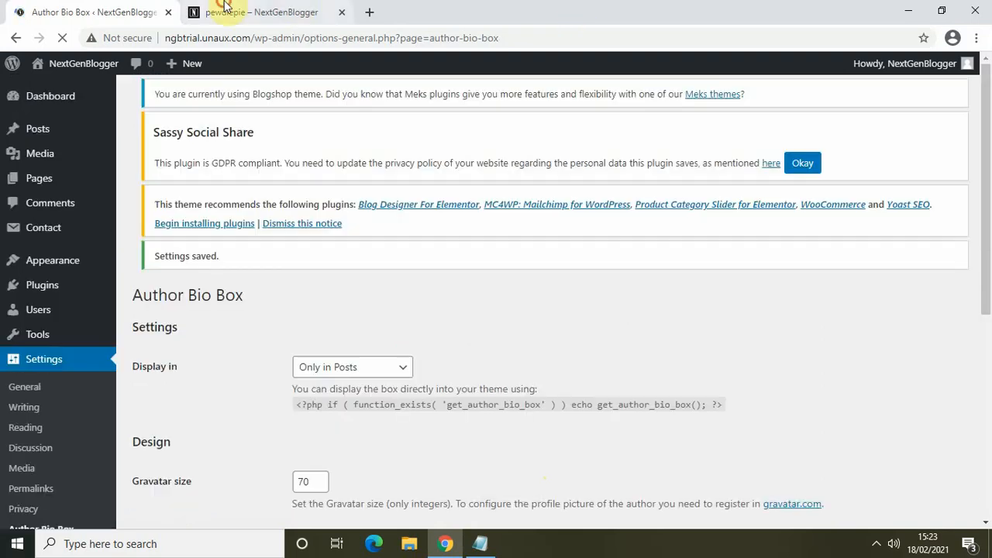
Reload the pewdiepie post and examine the author bio box below the article text
left_click(224, 7)
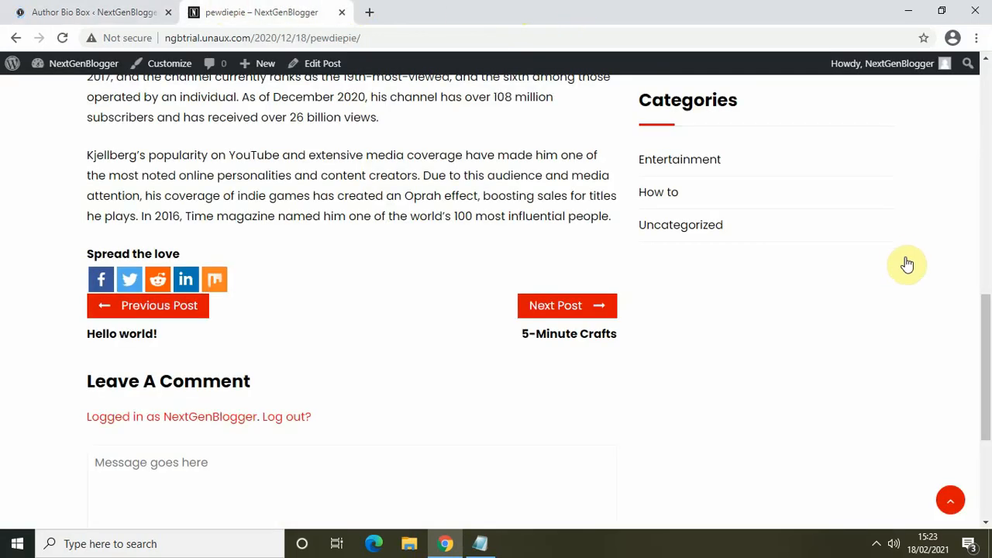
left_click_drag(989, 409, 981, 199)
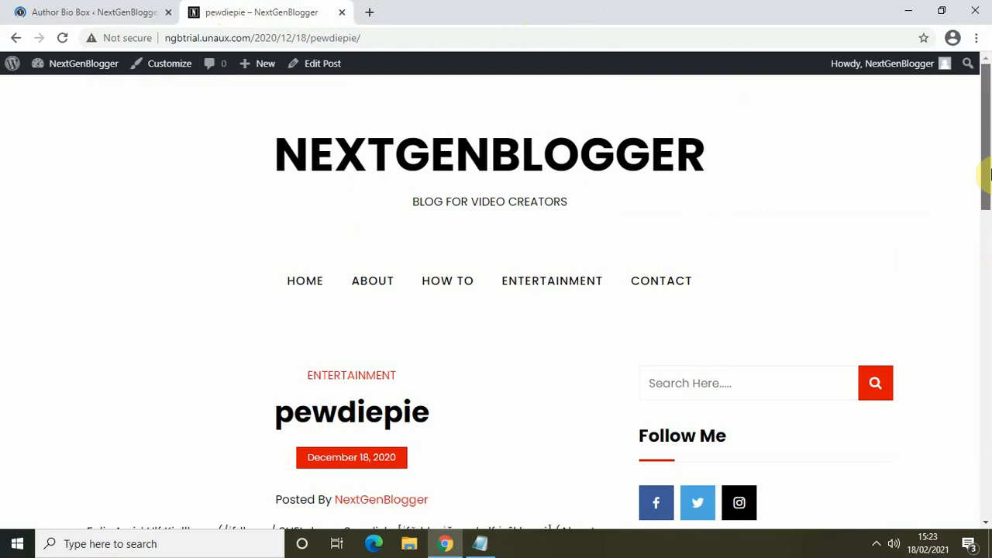
scroll(989, 296, "down", 3)
scroll(985, 427, "down", 8)
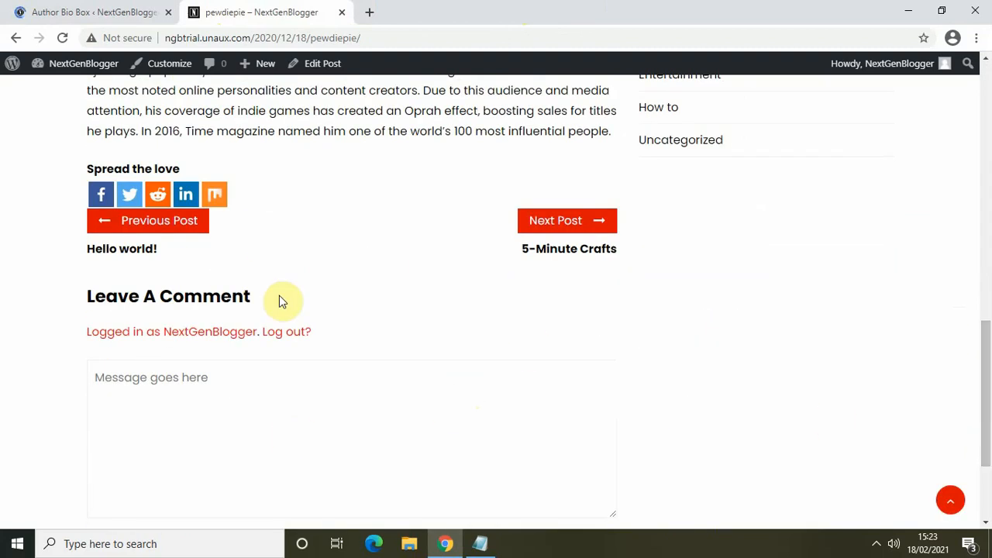
left_click(63, 39)
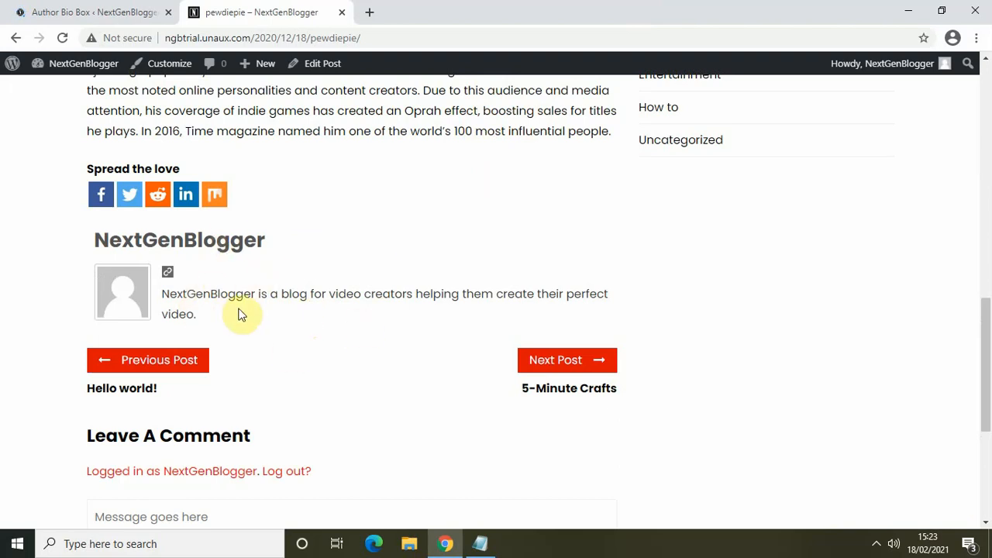
mouse_move(989, 338)
left_mouse_down()
mouse_move(981, 139)
mouse_move(984, 346)
left_mouse_up()
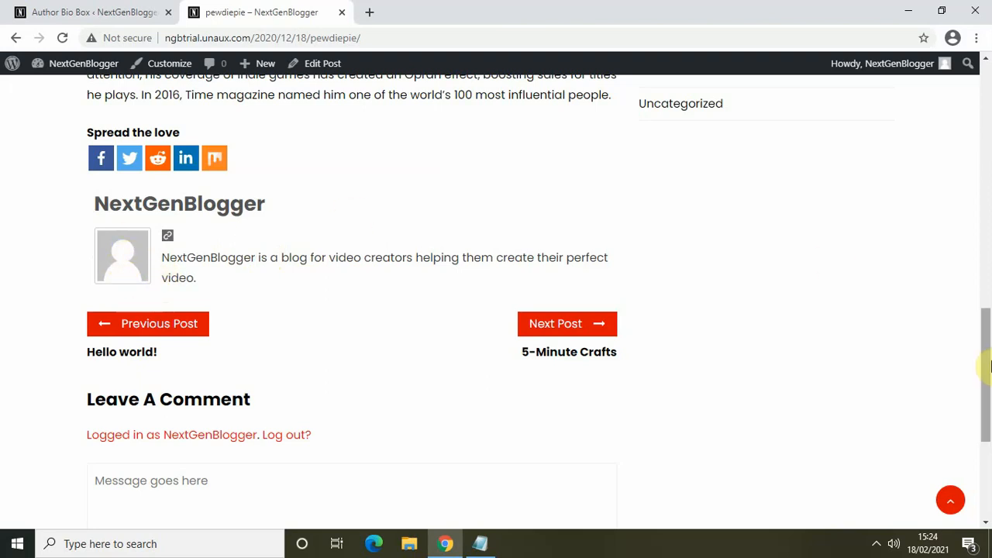
left_click_drag(988, 364, 989, 163)
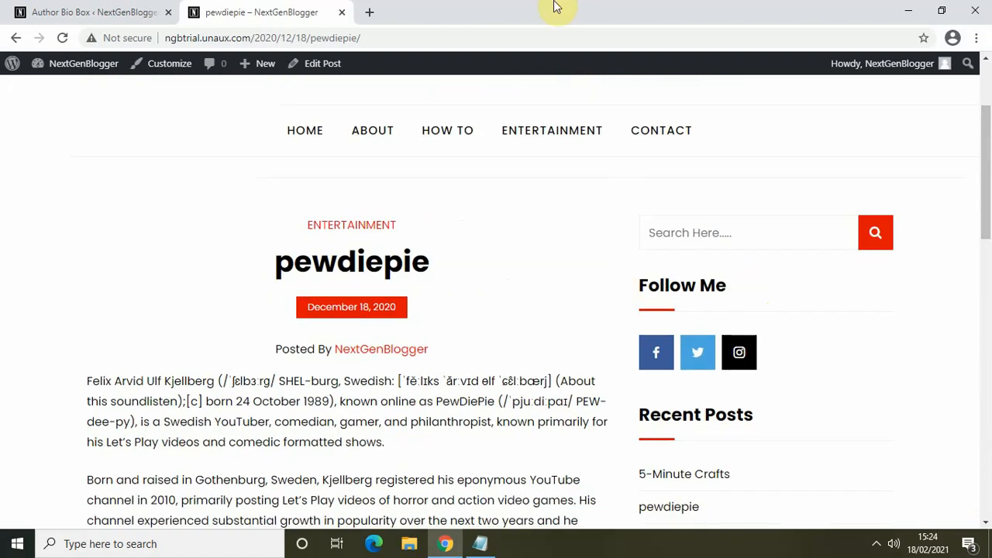
Search the plugins available to add for "smart author", and install and activate the Meks Smart Author Widget
left_click(69, 7)
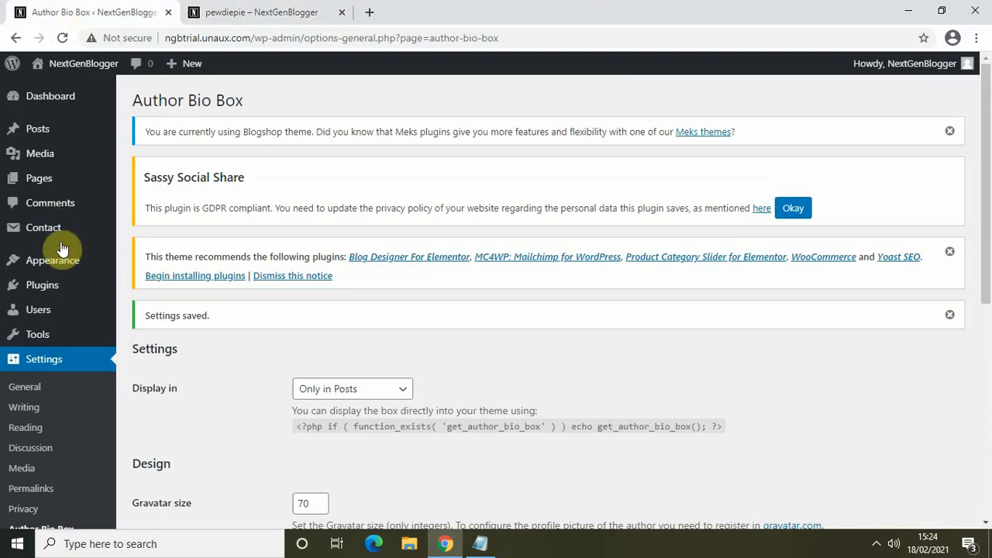
mouse_move(60, 292)
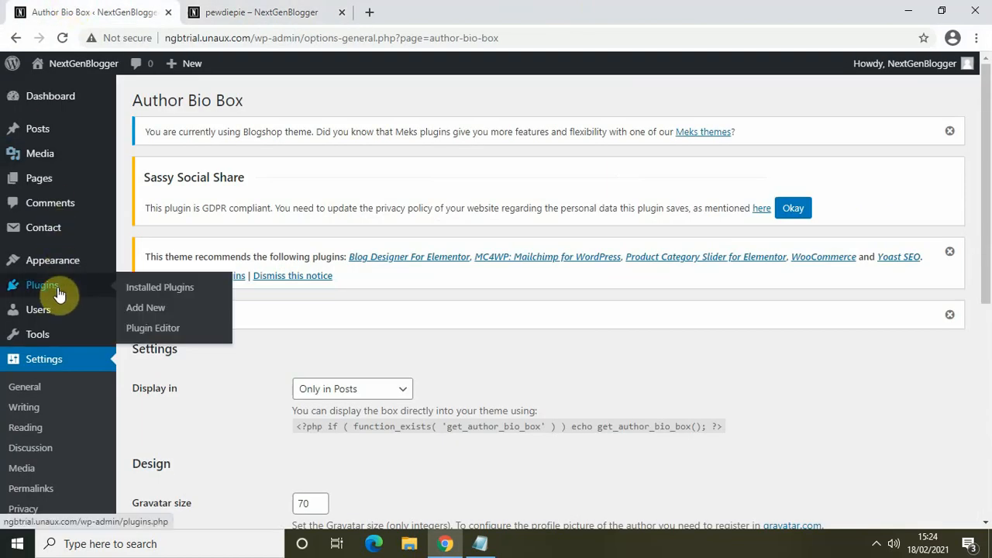
left_click(162, 309)
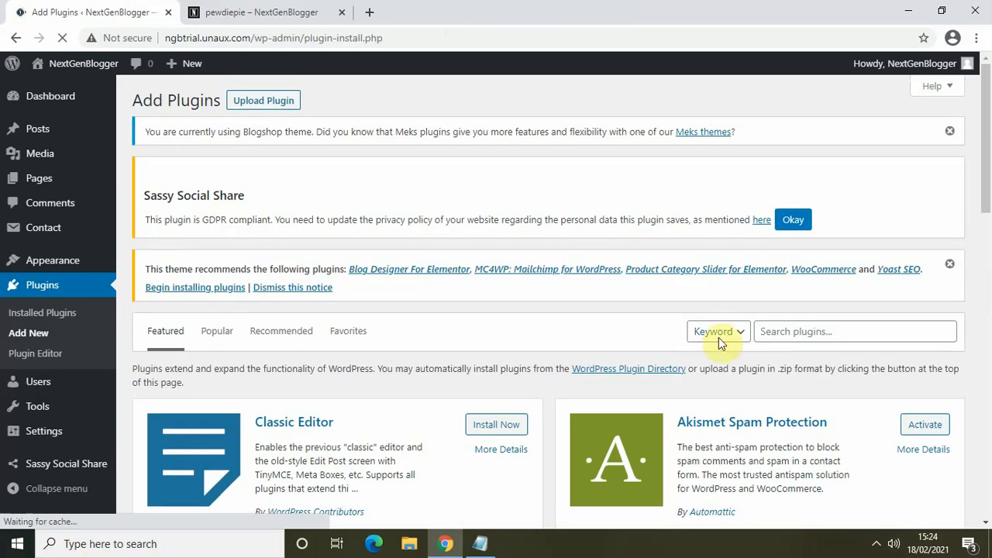
left_click(790, 331)
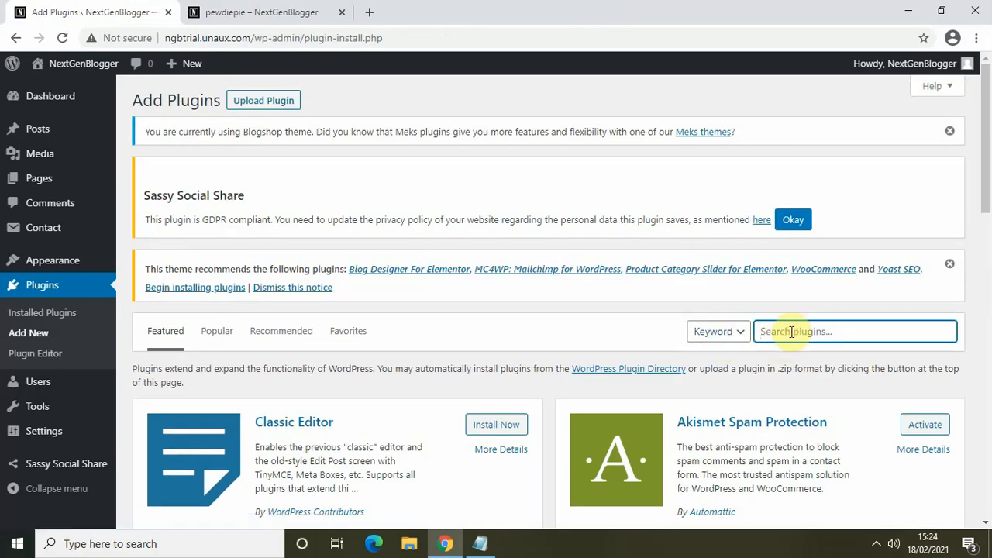
type("smart author")
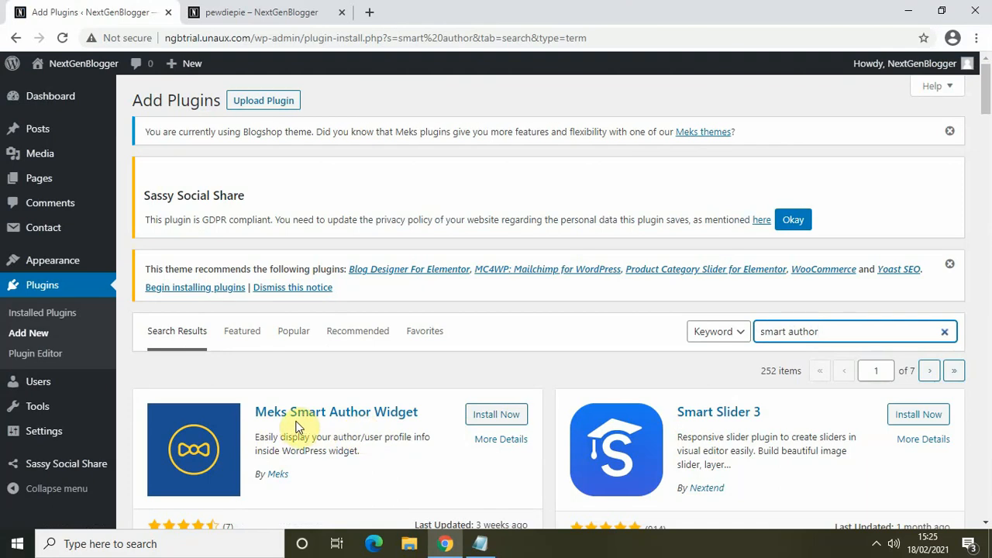
left_click(487, 416)
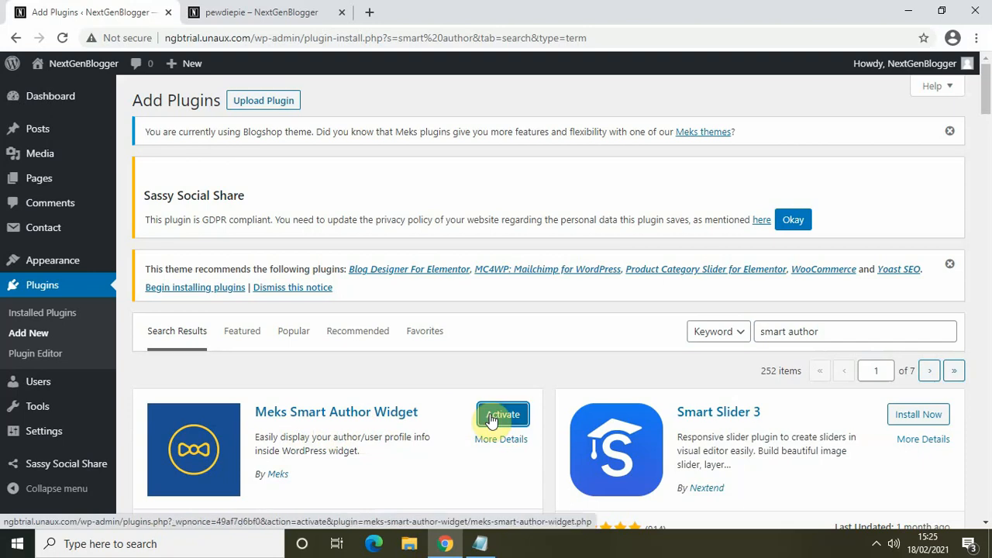
left_click(503, 415)
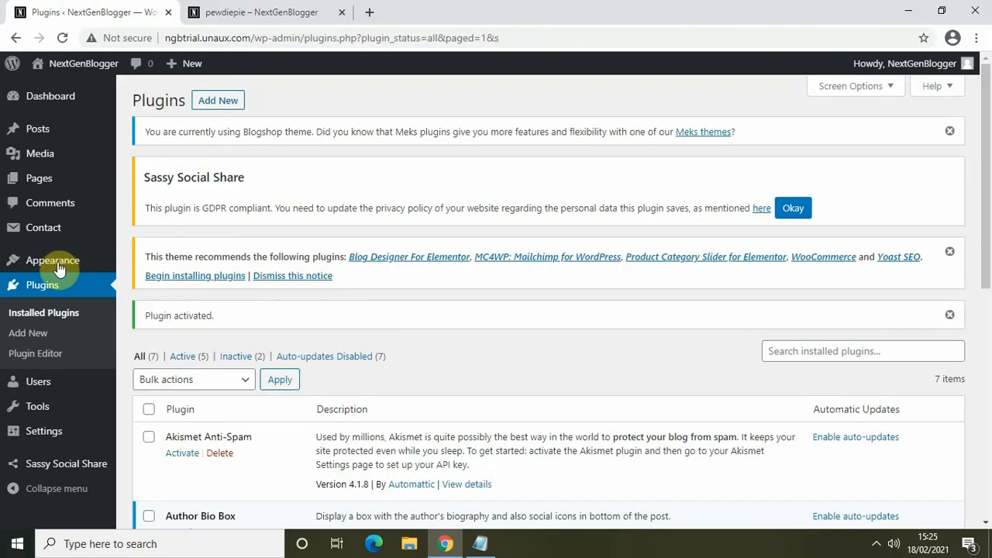
Open the Widgets management page and compare its Sidebar widget area with the sidebar on the pewdiepie post
mouse_move(56, 265)
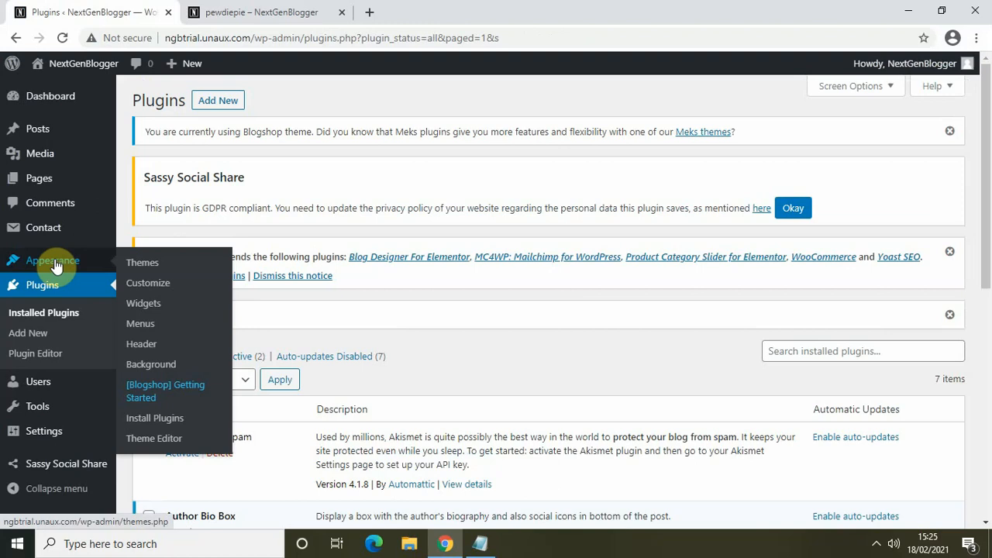
left_click(147, 309)
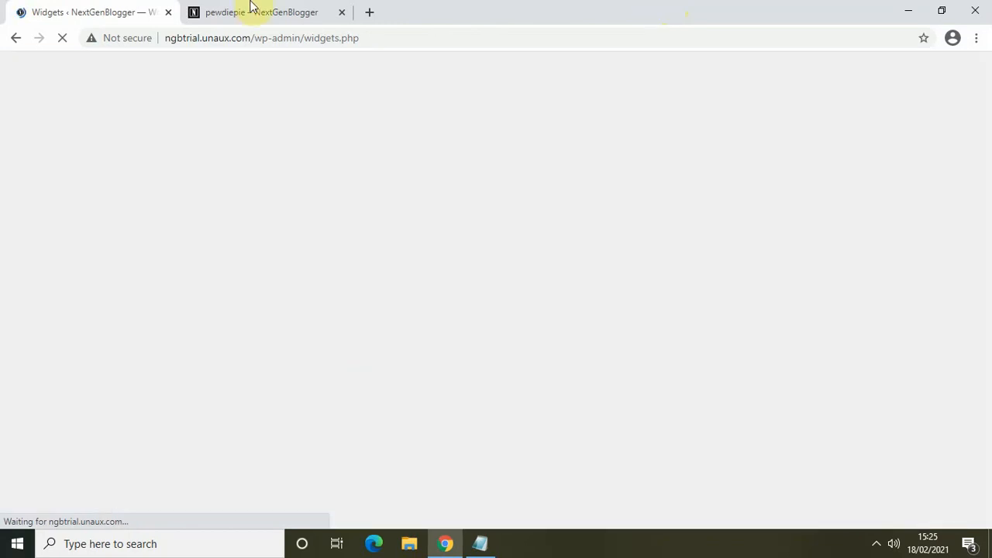
key("ctrl+Tab")
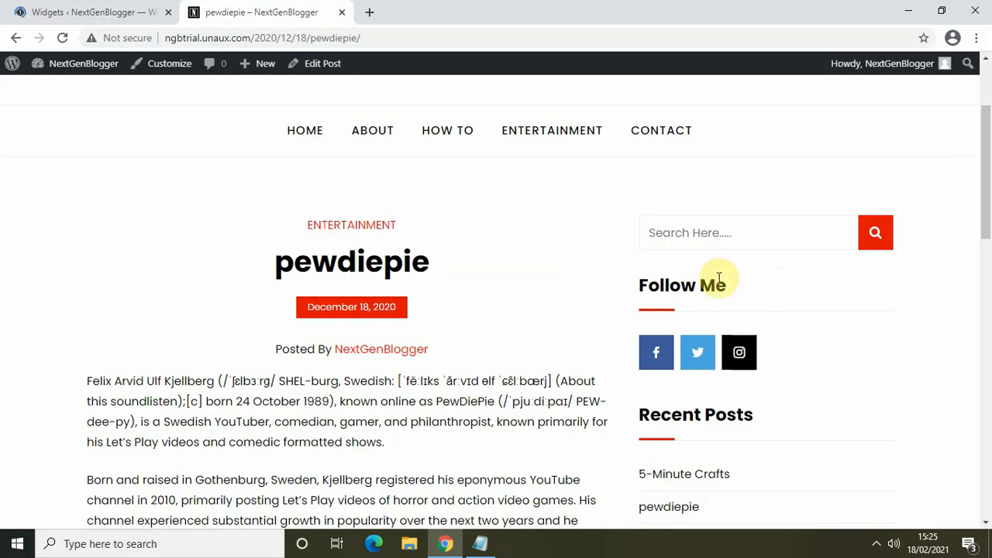
left_click(120, 7)
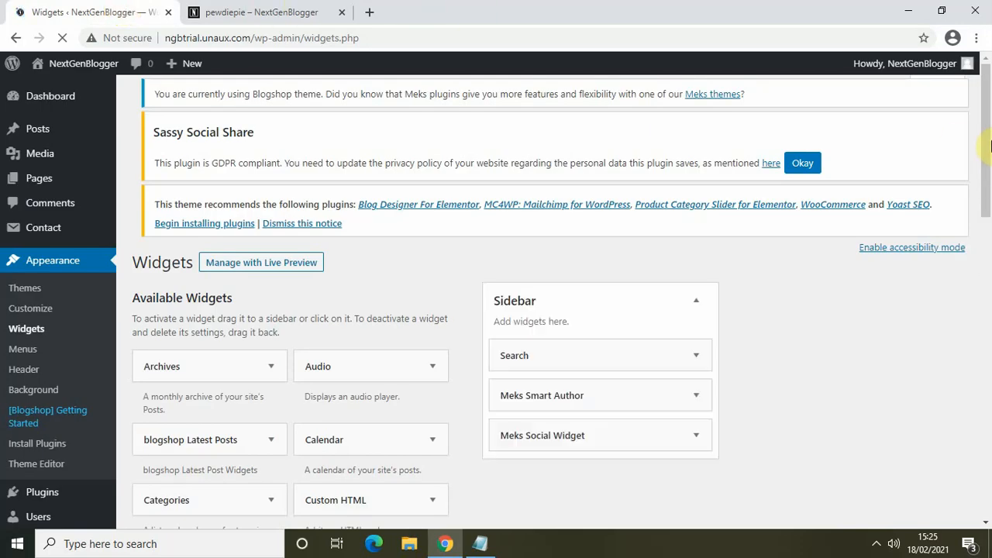
left_click_drag(991, 145, 991, 235)
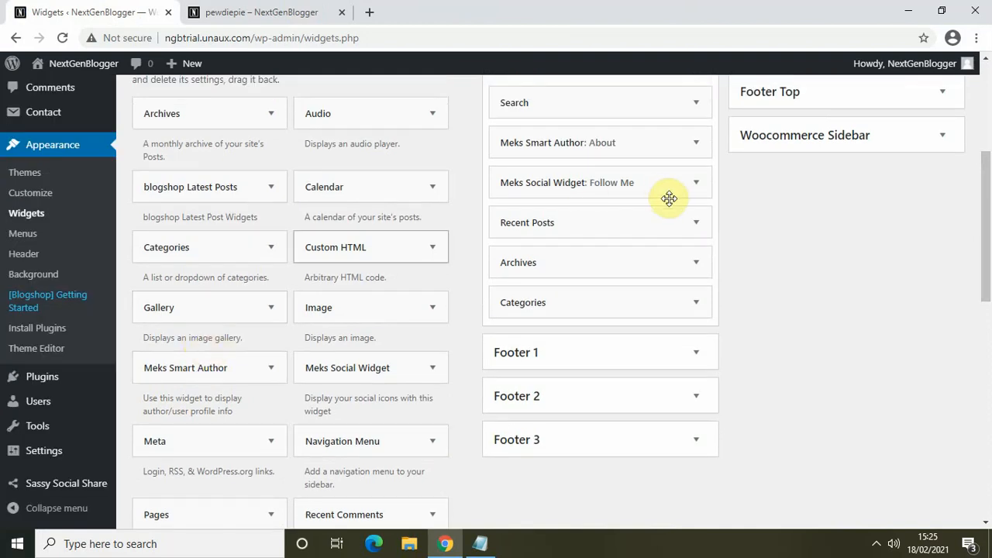
scroll(989, 201, "up", 1)
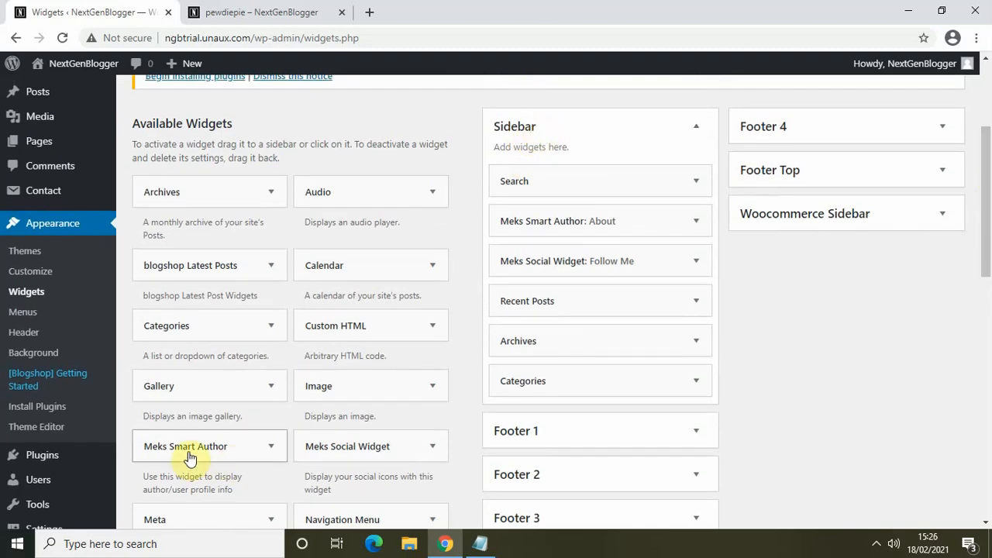
Examine the Meks Smart Author widget's settings in the Sidebar area, including the author choice, display options and link options, and collapse the widget
left_click_drag(190, 458, 458, 284)
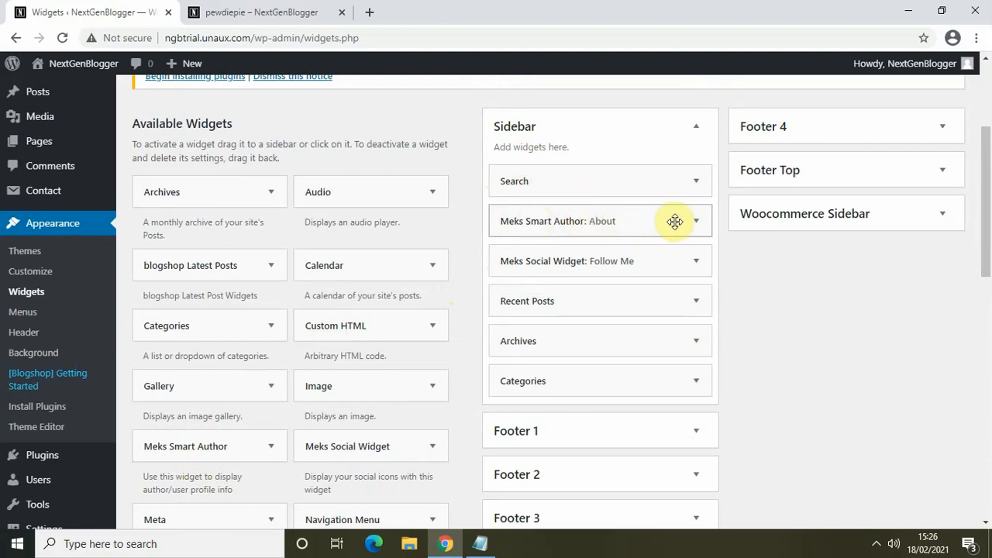
left_click(698, 222)
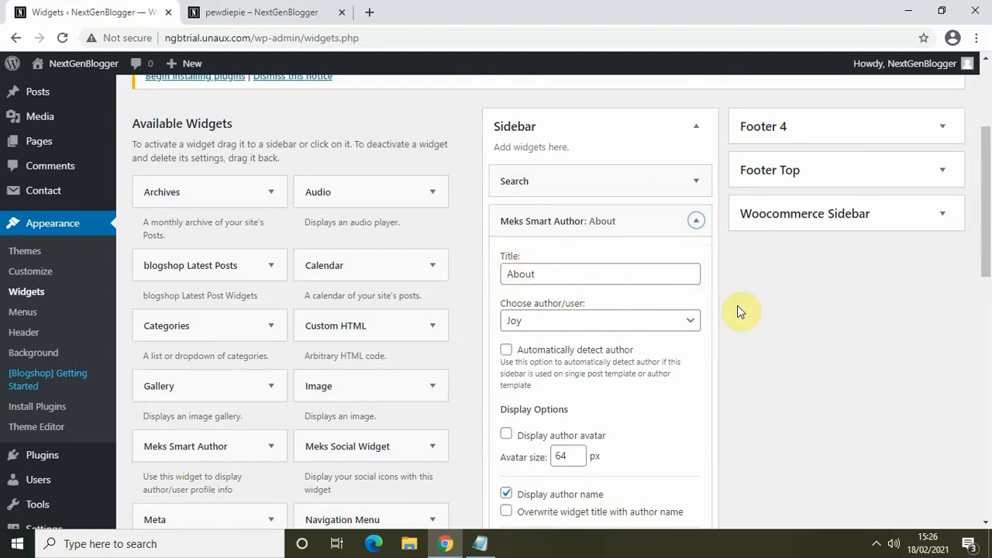
left_click(682, 320)
left_click(683, 321)
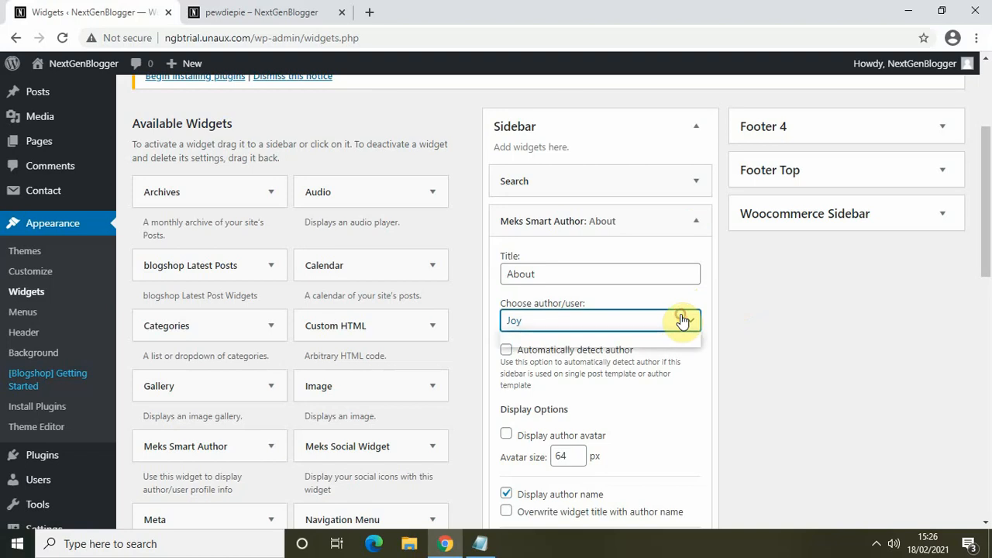
left_click_drag(988, 217, 990, 285)
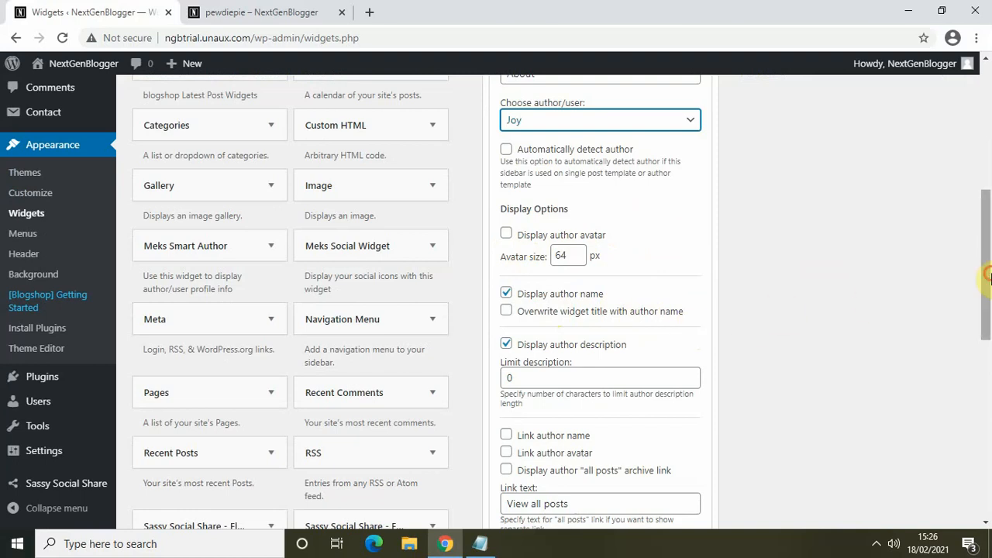
scroll(987, 355, "down", 3)
scroll(989, 287, "up", 2)
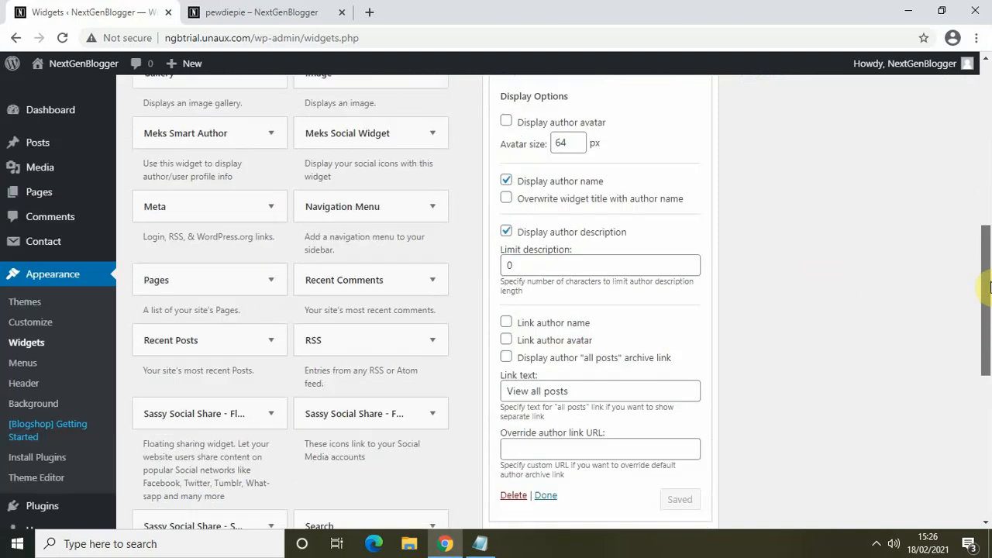
scroll(990, 287, "up", 3)
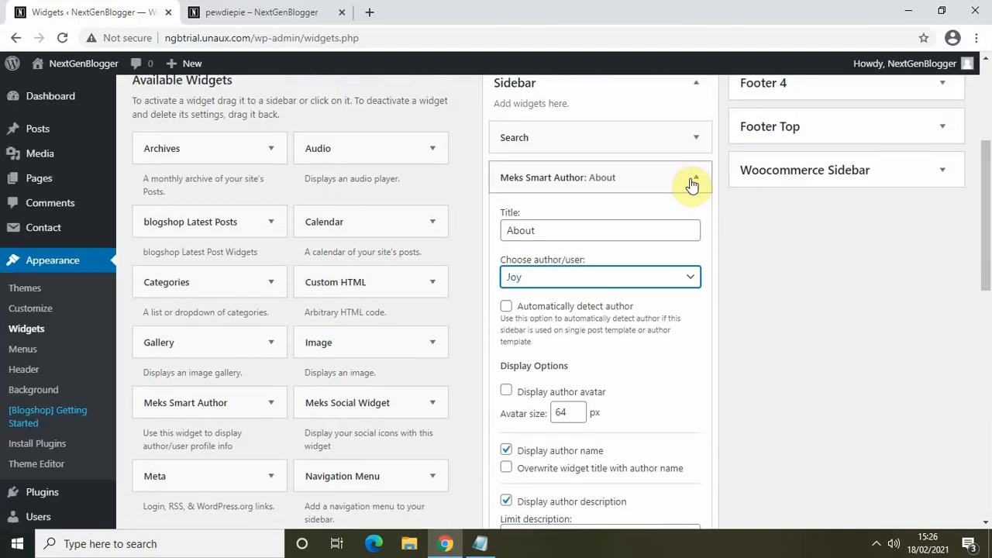
left_click(692, 183)
Reload the pewdiepie post and compare its About section with the Meks Smart Author entry in the Sidebar widget area
left_click(250, 7)
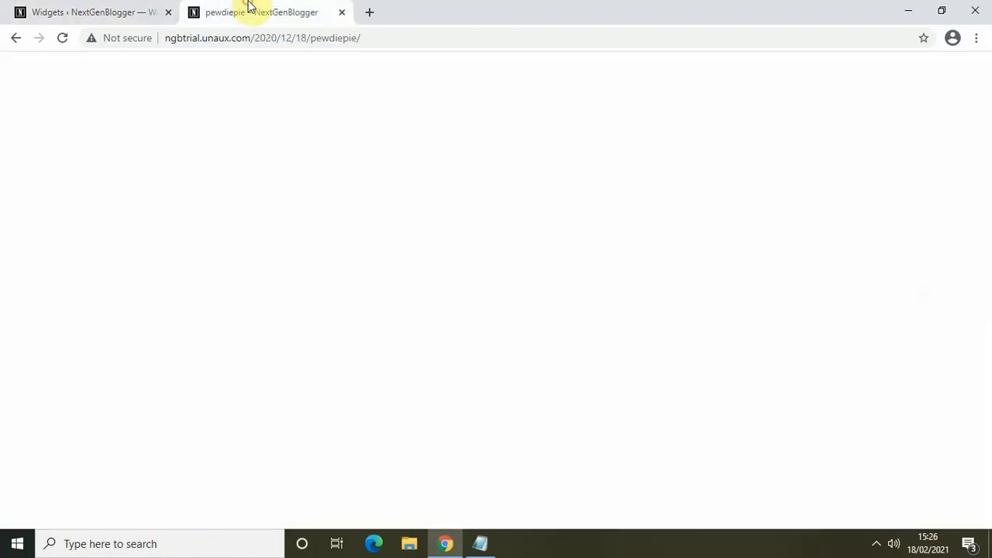
left_click(62, 38)
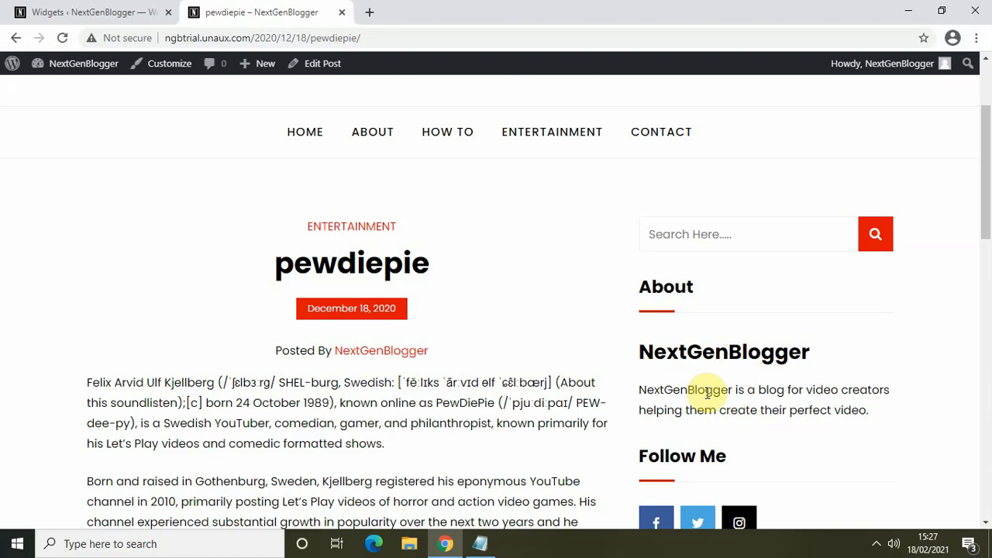
left_click(124, 6)
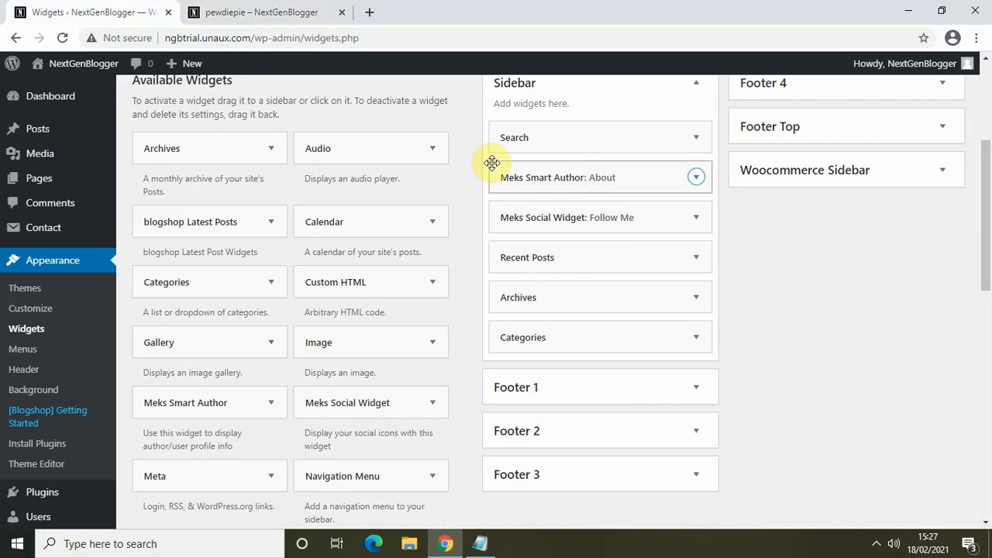
left_click(276, 6)
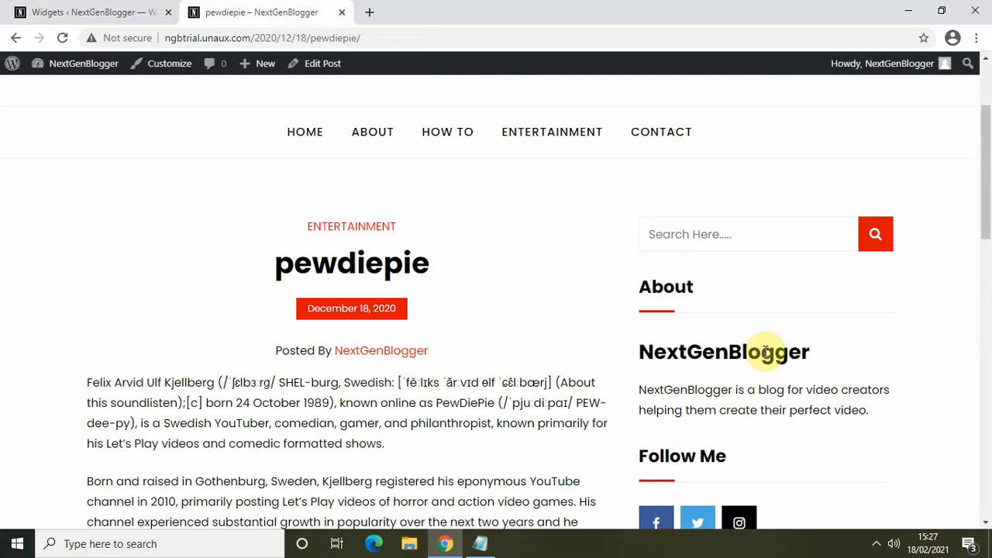
Review the sidebar author widget's automatic detection, avatar, name and description options on the Widgets page
left_click(125, 11)
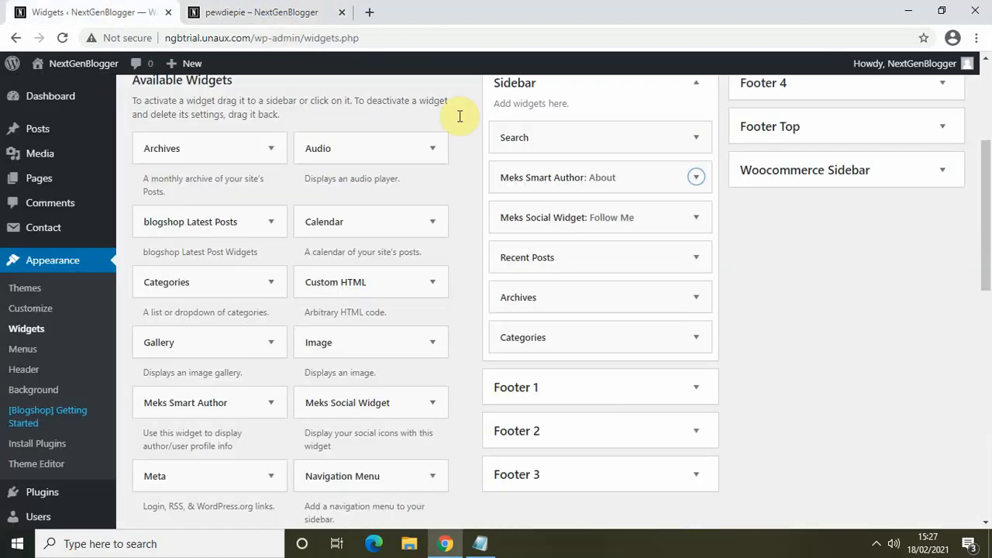
left_click(695, 177)
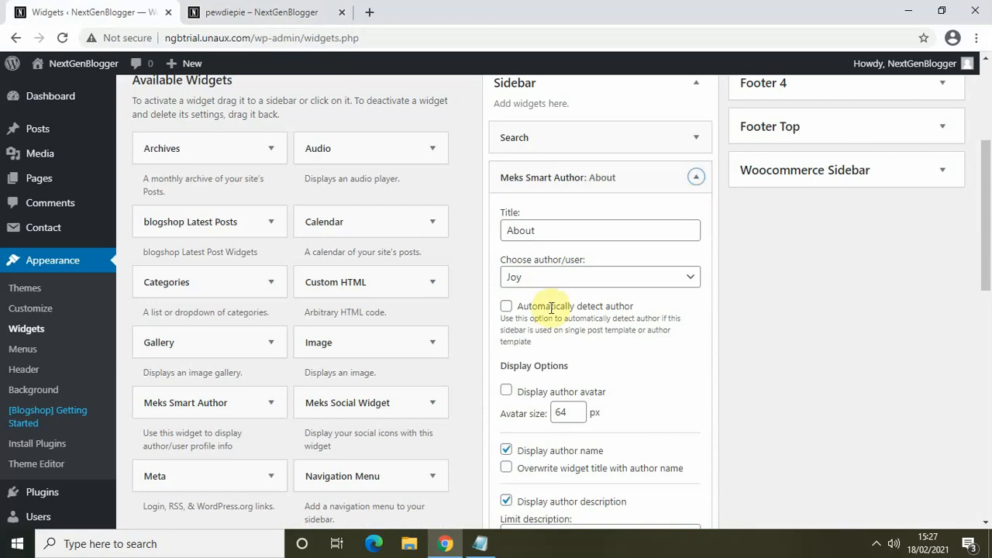
scroll(990, 227, "down", 2)
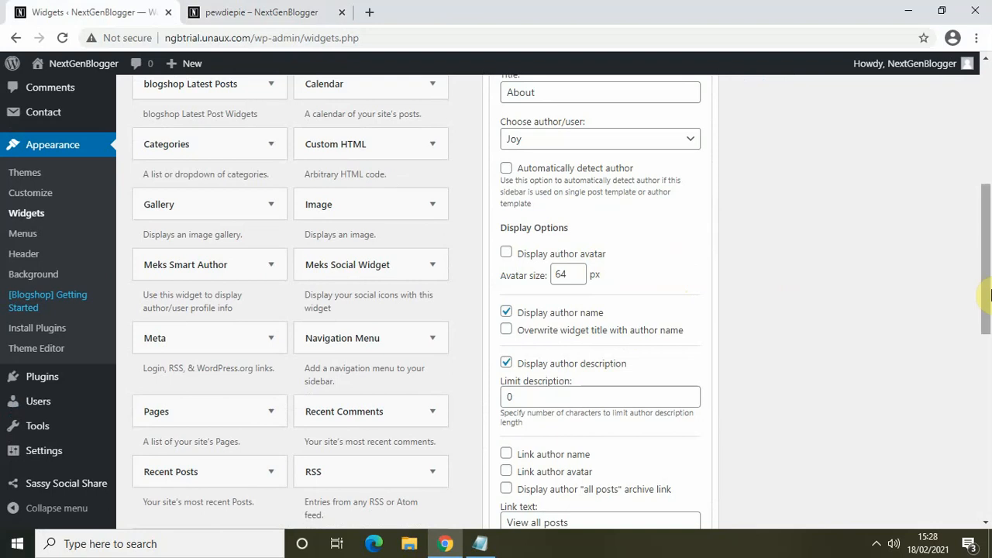
scroll(676, 238, "up", 3)
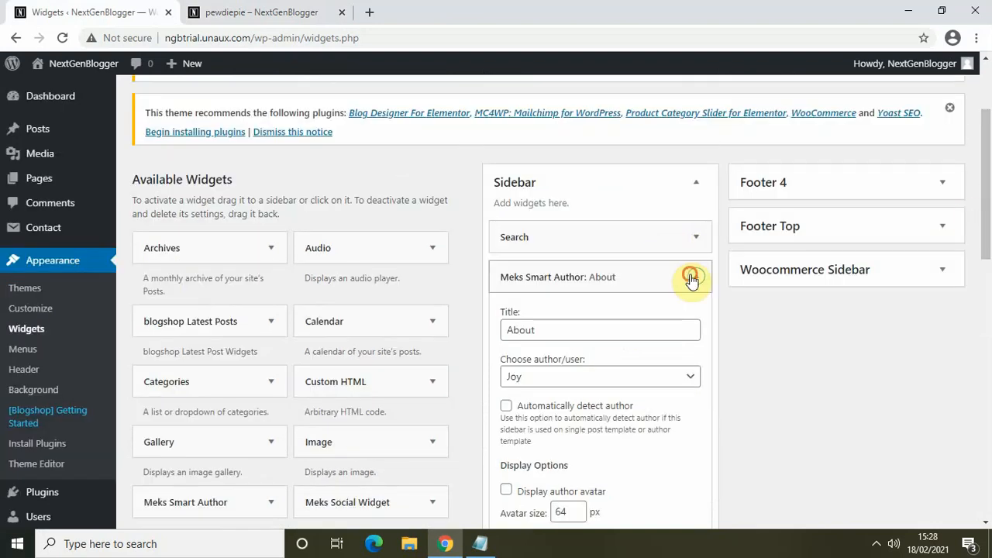
View the pewdiepie post from its sidebar About section down to the author bio box below the article
left_click(205, 10)
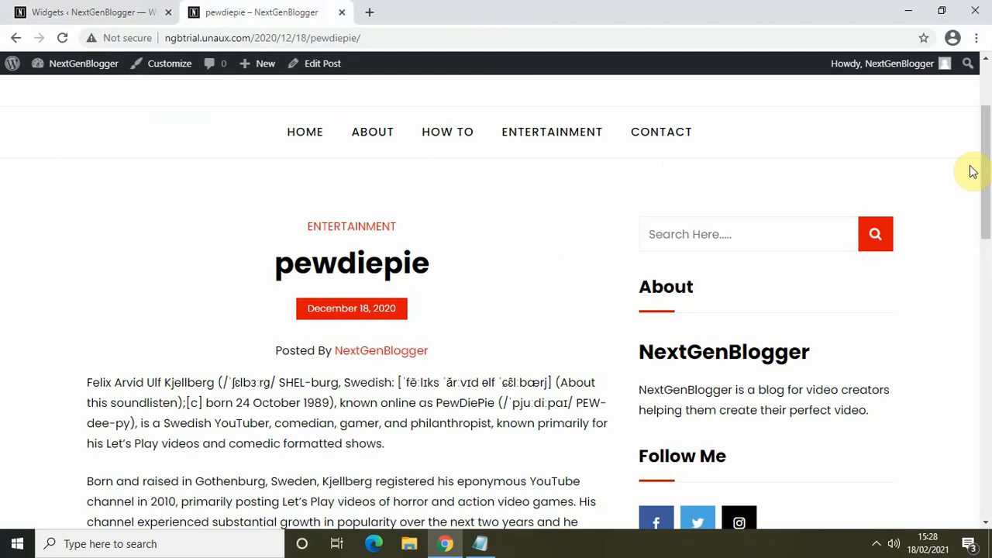
left_click_drag(985, 170, 989, 261)
scroll(989, 261, "down", 3)
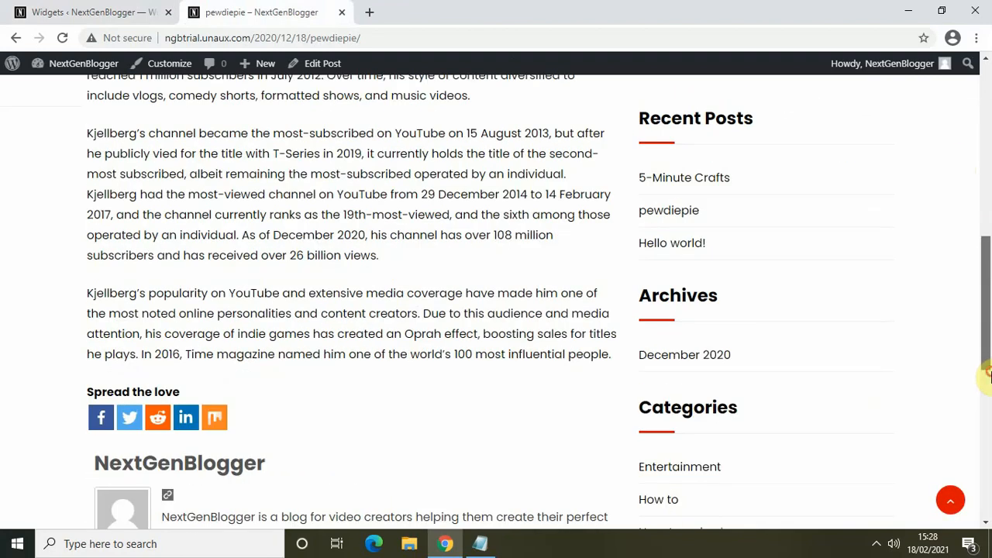
scroll(382, 274, "down", 3)
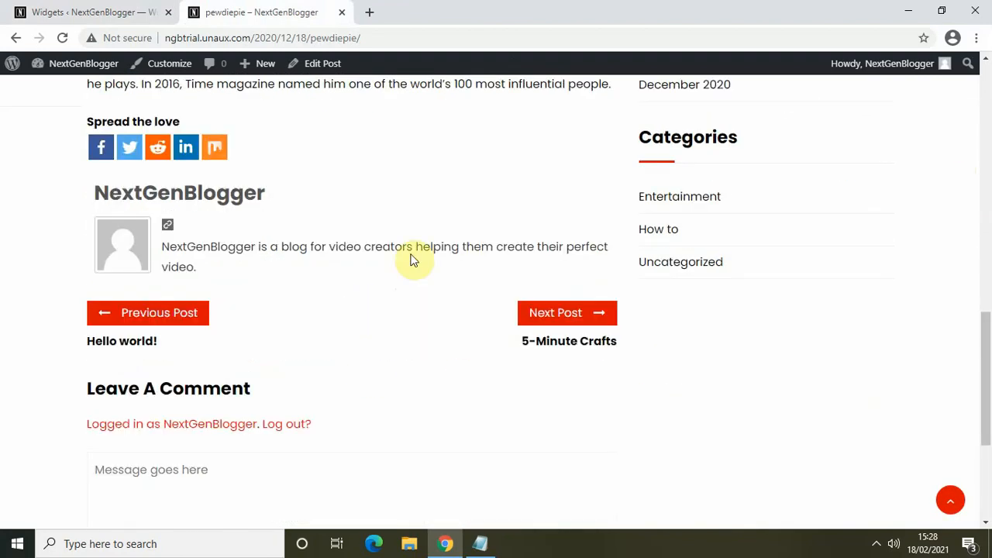
Open the Author Bio Box settings from the dashboard and review its display, gravatar, color and border options
left_click(78, 10)
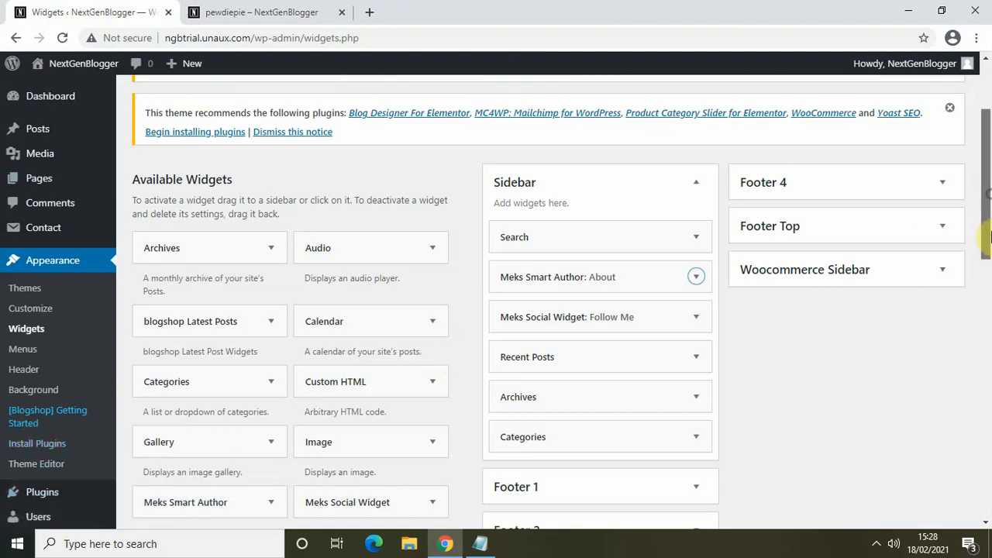
left_click_drag(986, 198, 986, 281)
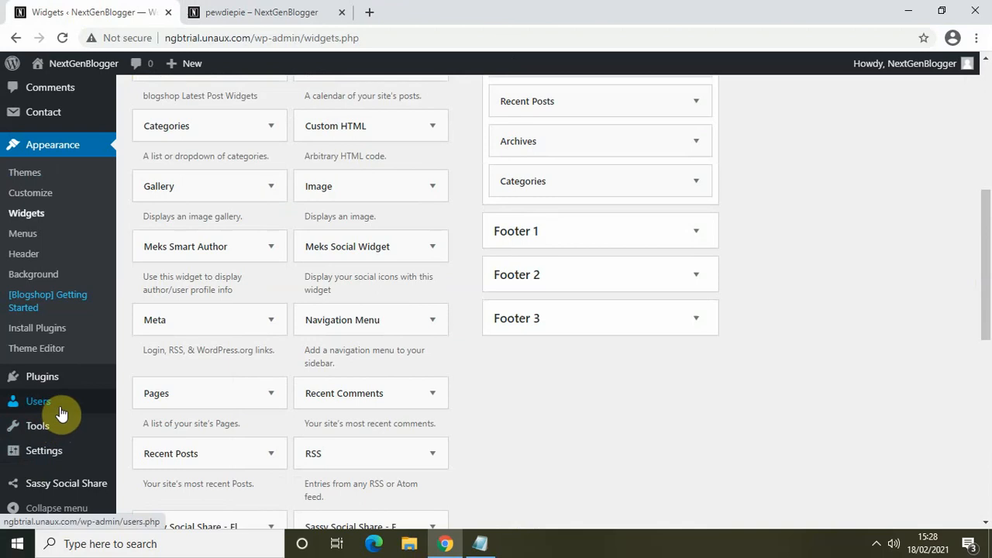
mouse_move(28, 459)
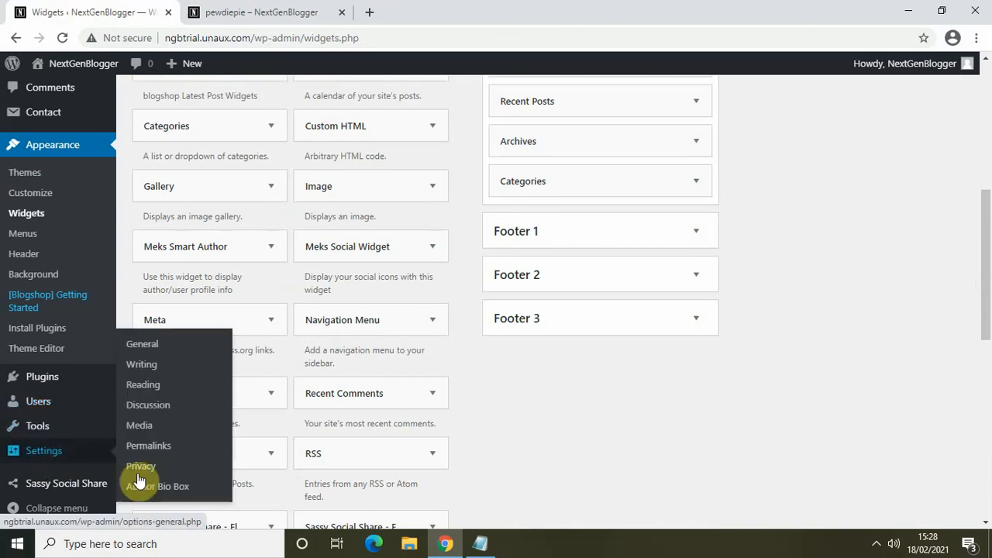
left_click(169, 493)
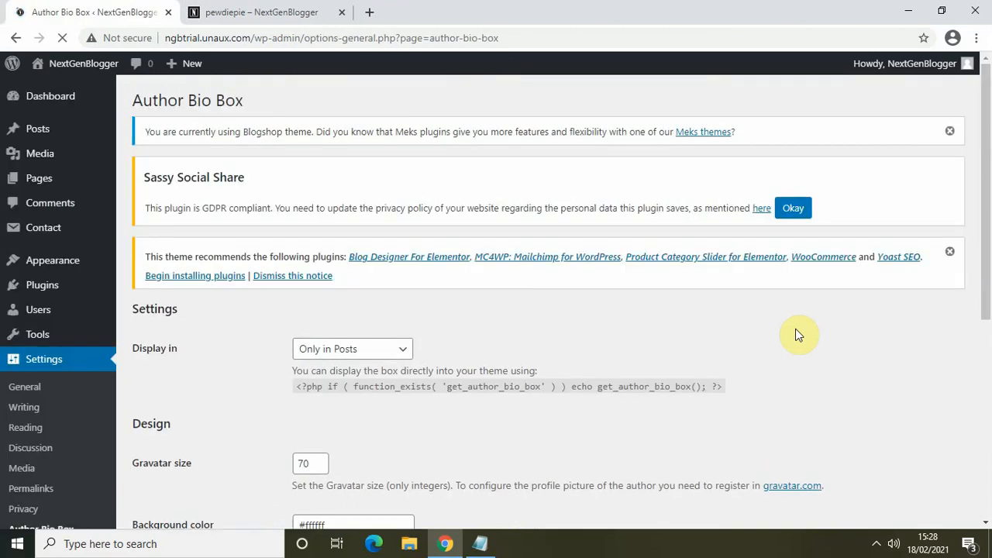
left_click_drag(983, 227, 989, 430)
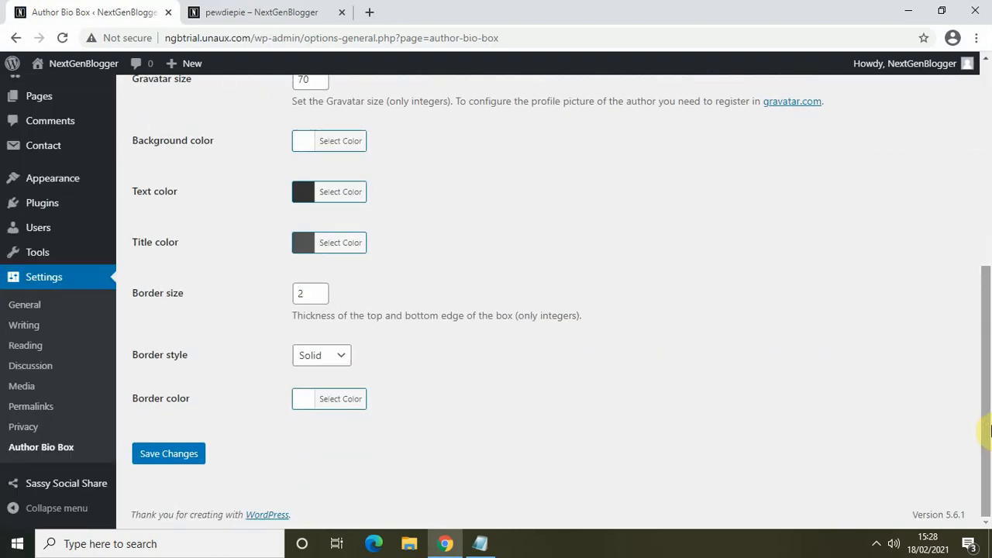